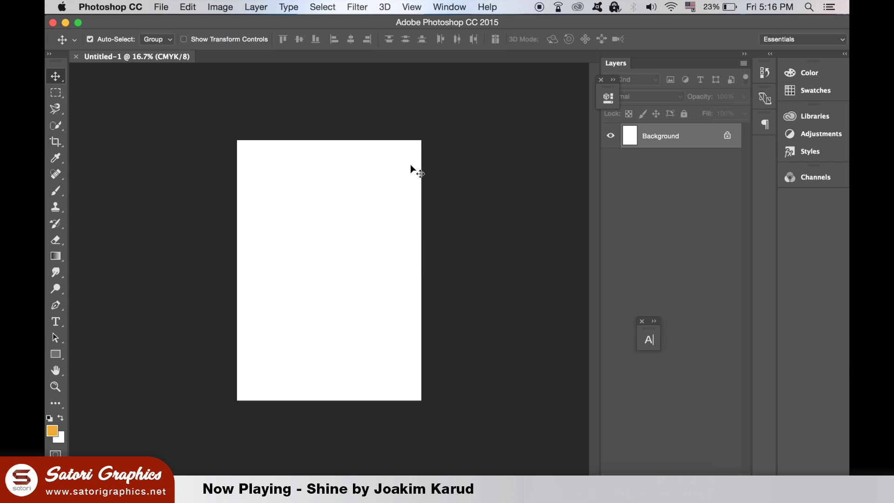
# - Show the rulers and place guides along all four edges of the blank poster page
pyautogui.click(384, 164)
pyautogui.click(404, 165)
pyautogui.press('super+r')
pyautogui.moveTo(315, 69); pyautogui.dragTo(315, 145)
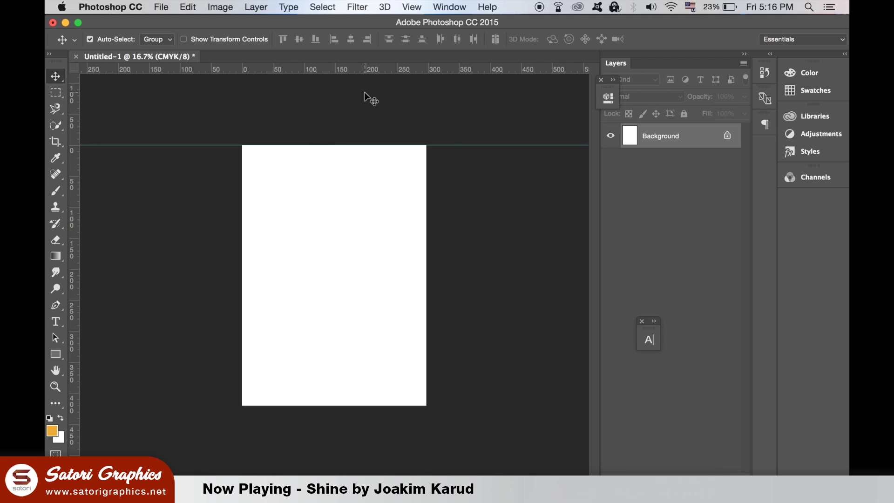
pyautogui.moveTo(365, 69); pyautogui.dragTo(399, 405)
pyautogui.moveTo(74, 299); pyautogui.dragTo(242, 298)
pyautogui.moveTo(75, 307); pyautogui.dragTo(426, 327)
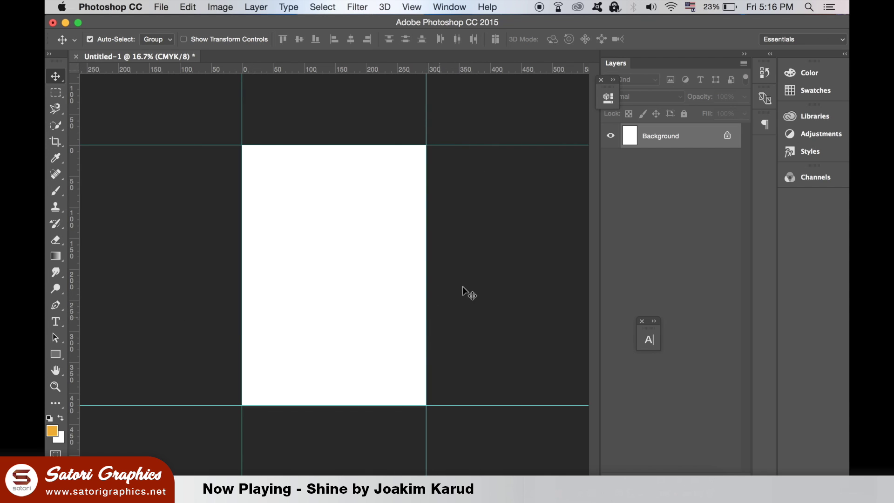
# - Extend the canvas by 10 mm in width and 10 mm in height, relative to its current size and anchored at the centre
pyautogui.press('super+equal')
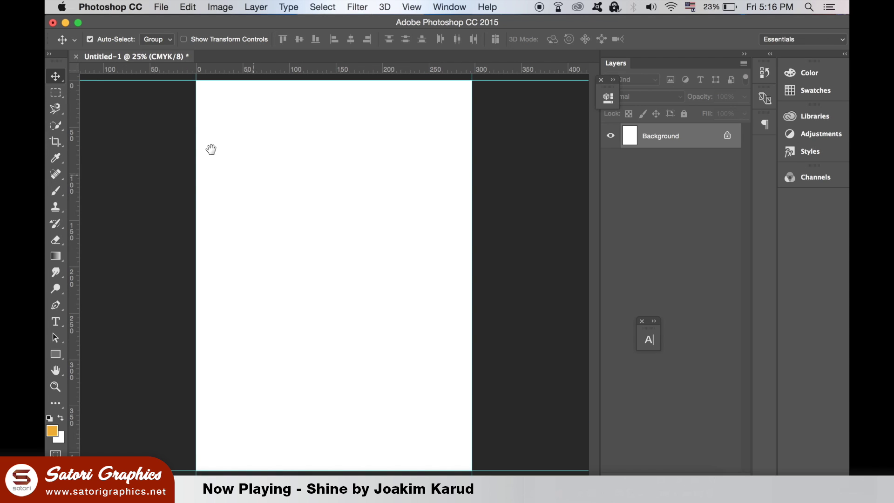
pyautogui.press('super+equal')
pyautogui.moveTo(218, 156); pyautogui.dragTo(278, 279)
pyautogui.moveTo(235, 180); pyautogui.dragTo(256, 203)
pyautogui.click(220, 3)
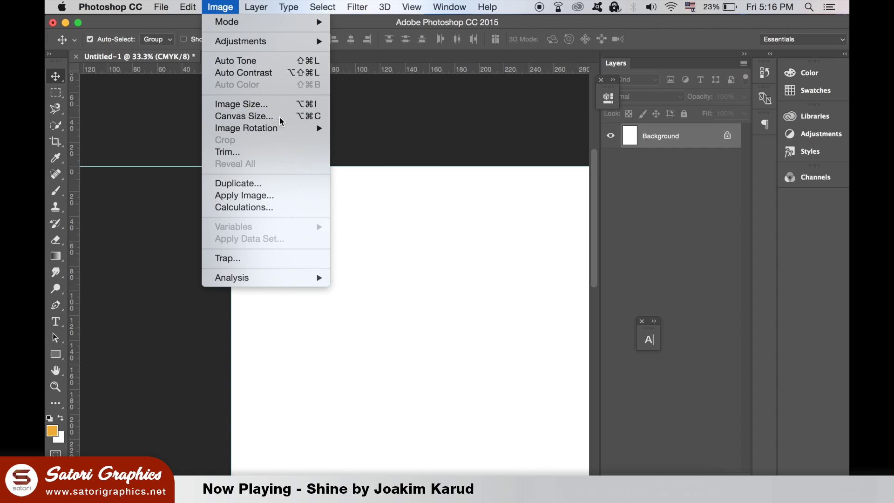
pyautogui.click(572, 303)
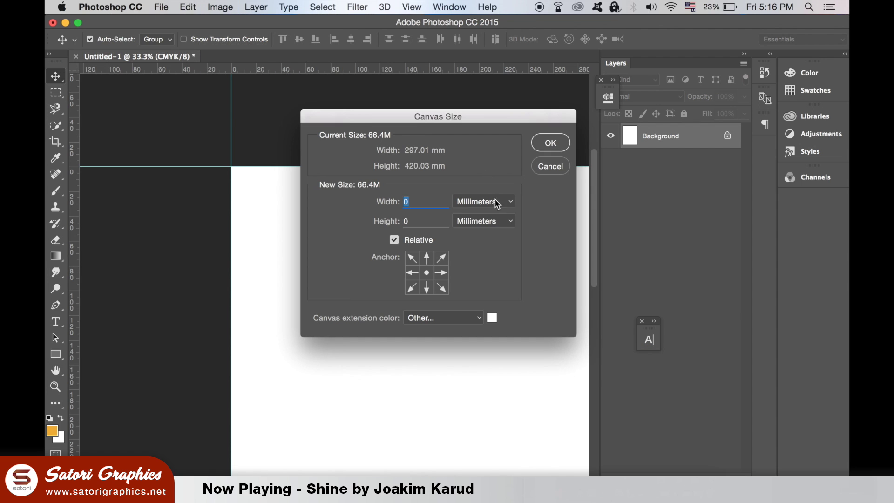
pyautogui.write('10')
pyautogui.press('Tab')
pyautogui.write('10')
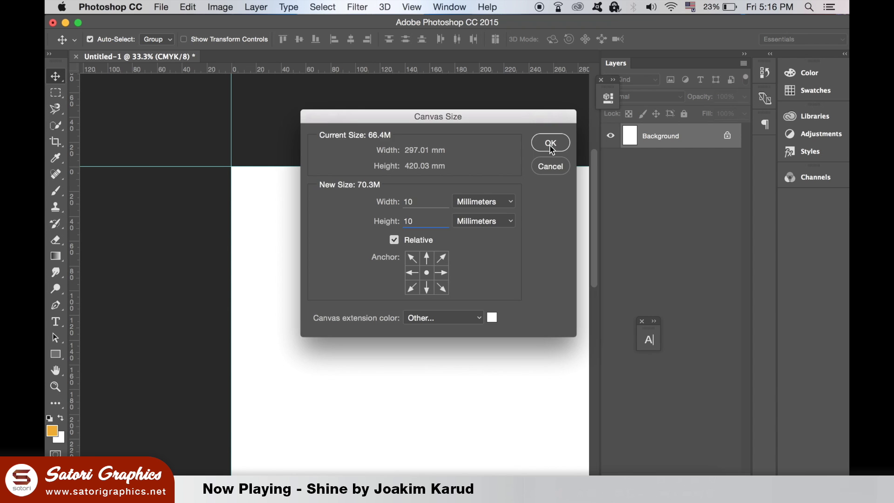
pyautogui.click(645, 106)
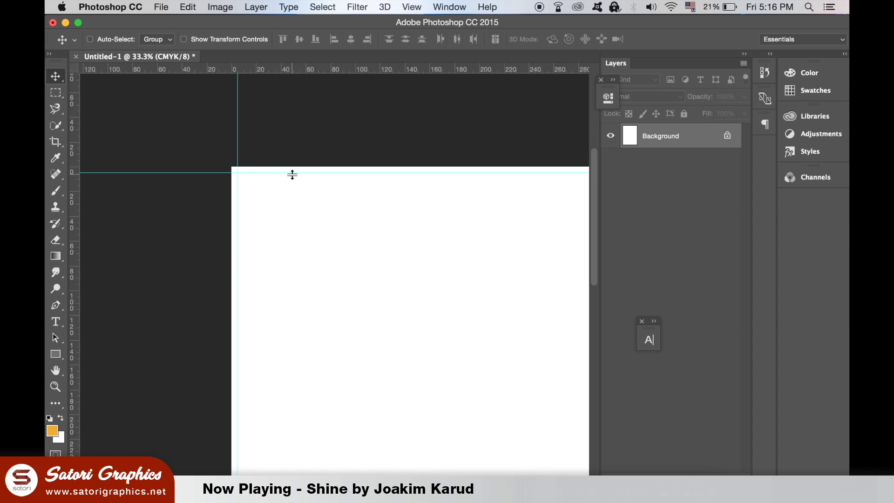
# - Examine how the poster's background, title text and logo in design 1.psd sit relative to the edge guides and bleed area
pyautogui.press('super+equal')
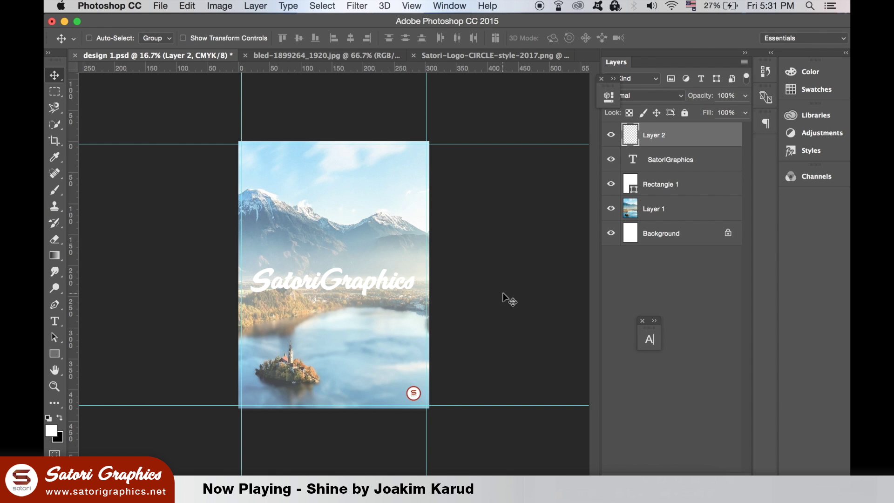
pyautogui.press('super+equal')
pyautogui.press('super+equal')
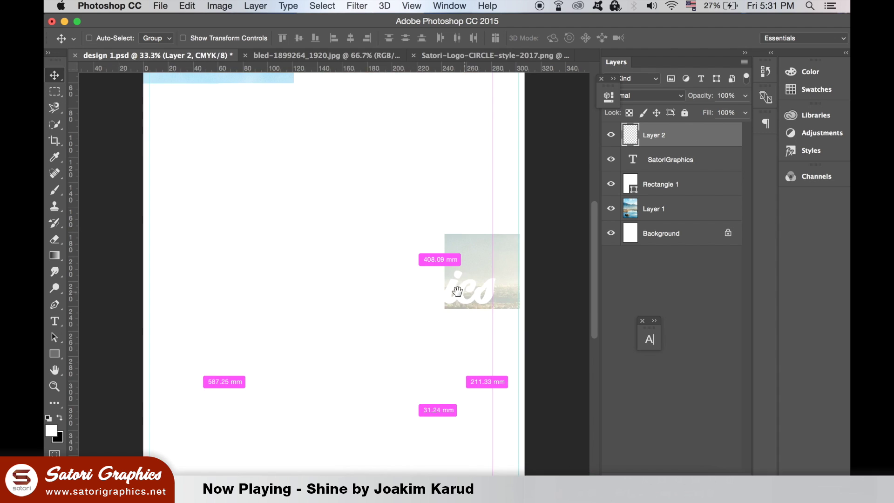
pyautogui.moveTo(457, 291); pyautogui.dragTo(420, 235)
pyautogui.moveTo(427, 298); pyautogui.dragTo(427, 285)
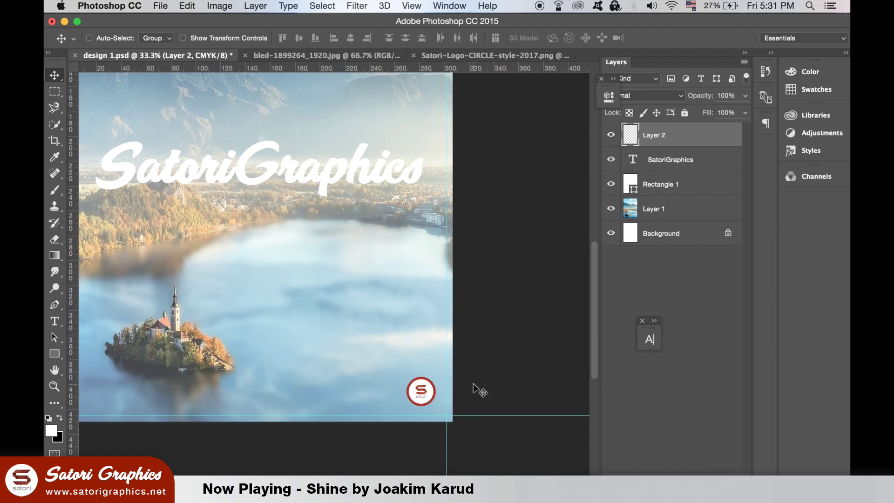
pyautogui.moveTo(345, 314); pyautogui.dragTo(473, 316)
pyautogui.moveTo(460, 182); pyautogui.dragTo(418, 302)
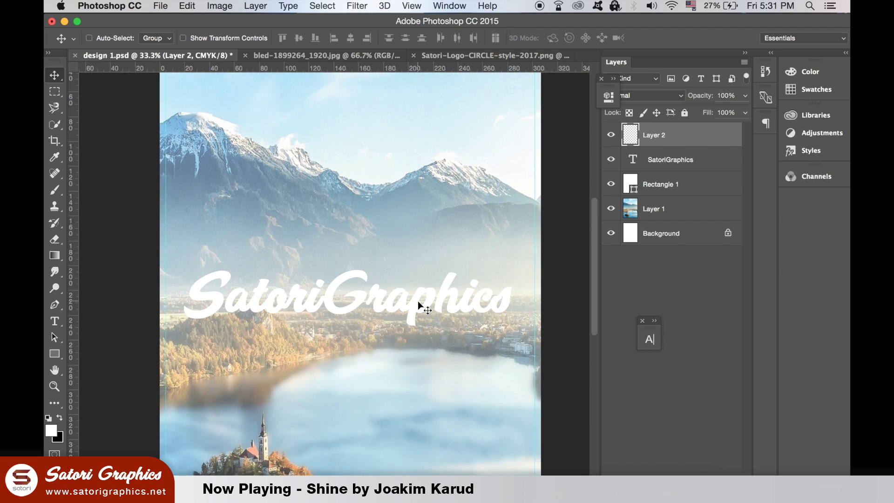
pyautogui.press('super+minus')
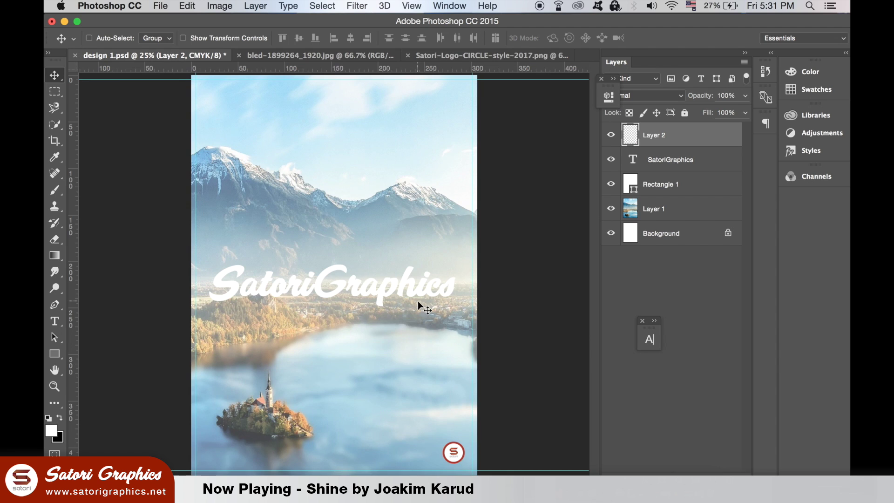
pyautogui.press('super+minus')
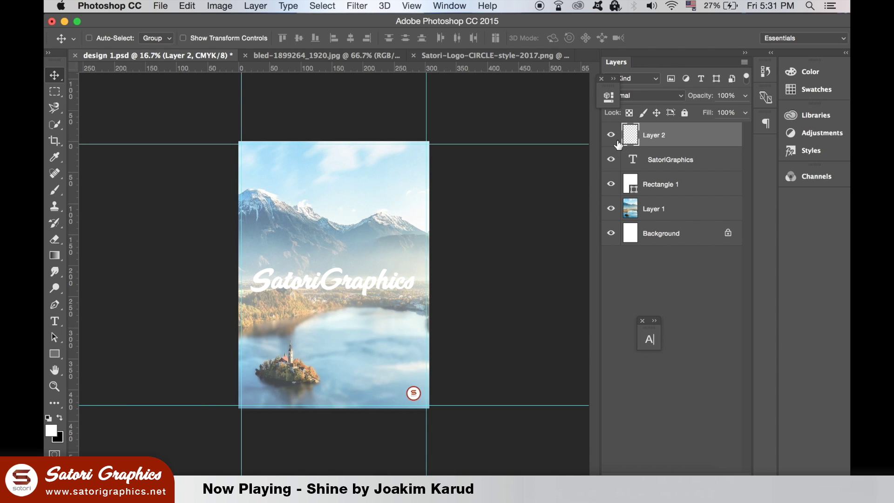
# - Hide the logo layer (Layer 2) and the SatoriGraphics text layer, then flatten the image, discarding the hidden layers
pyautogui.click(611, 135)
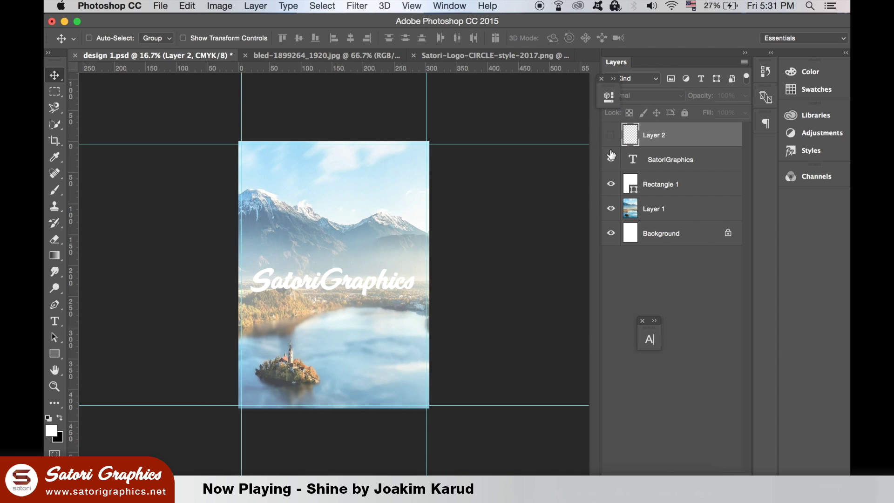
pyautogui.click(610, 159)
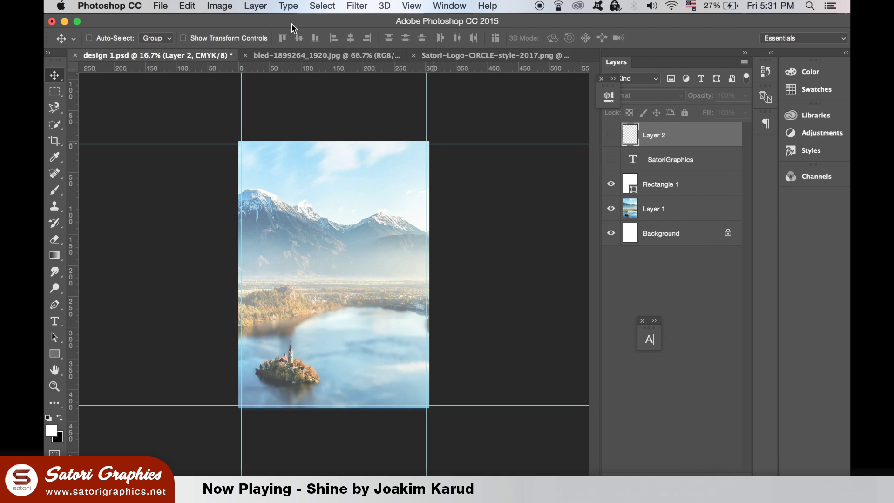
pyautogui.click(230, 5)
pyautogui.moveTo(313, 477)
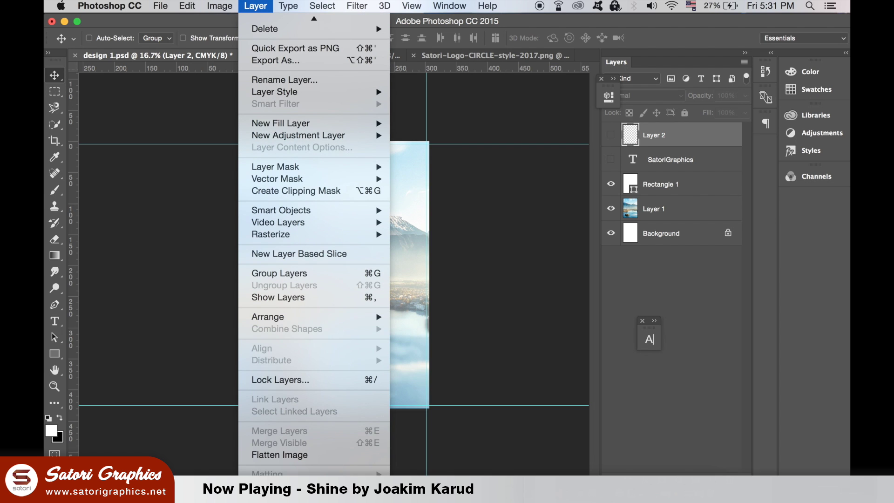
pyautogui.click(355, 457)
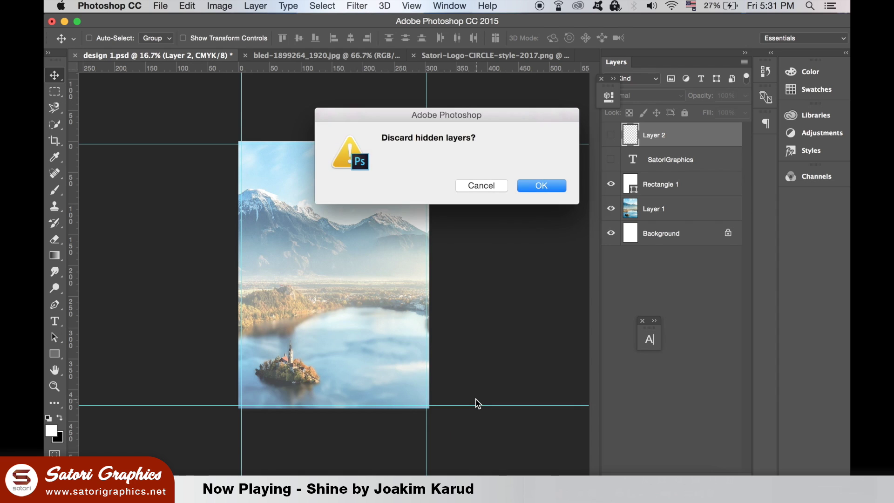
pyautogui.press('Return')
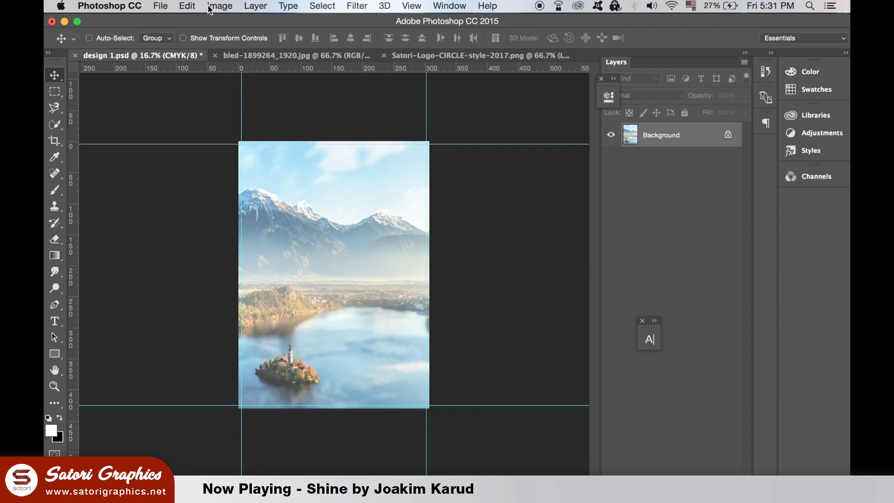
# - Save the flattened poster background as a JPEG in the Poster for print folder at quality 12 (Maximum), Baseline (Standard)
pyautogui.click(171, 5)
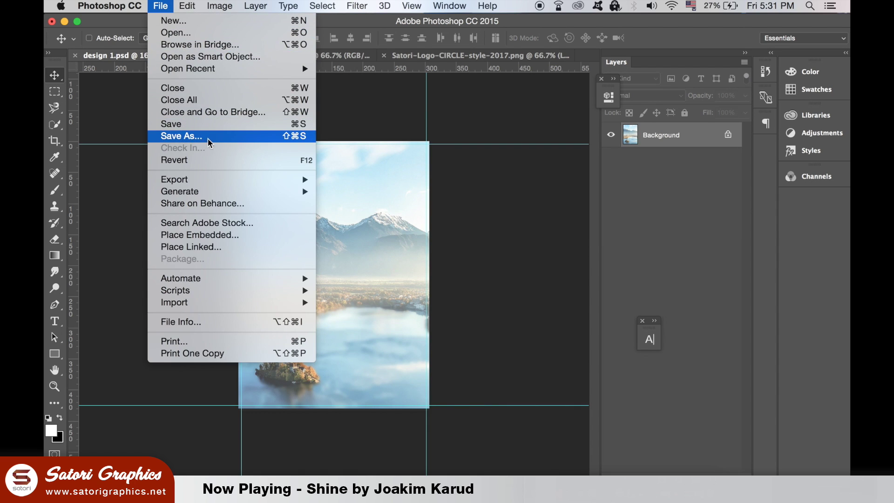
pyautogui.click(228, 136)
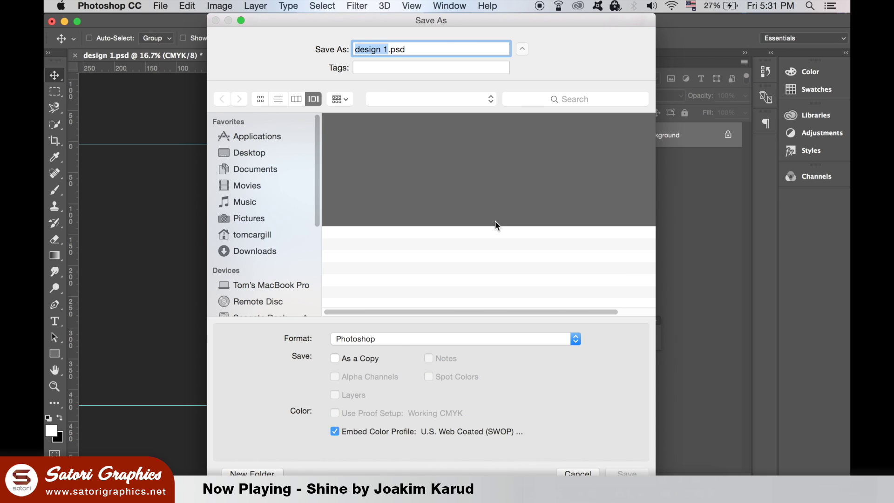
pyautogui.click(407, 341)
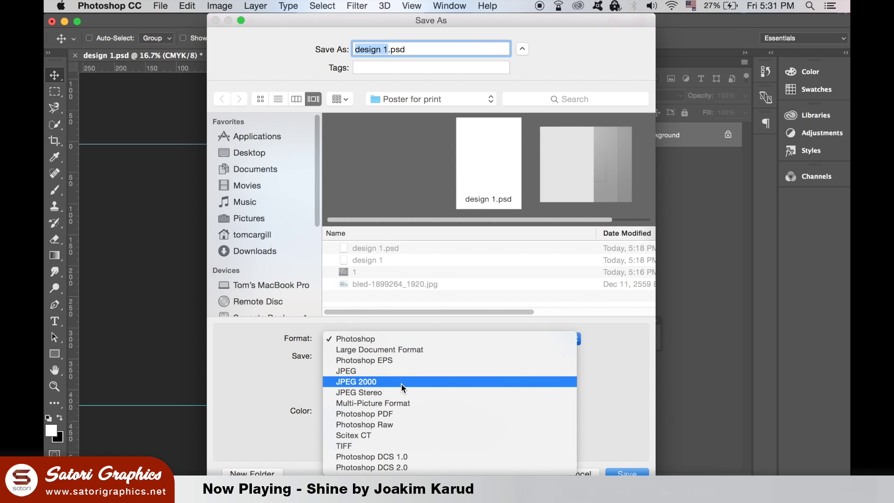
pyautogui.click(450, 371)
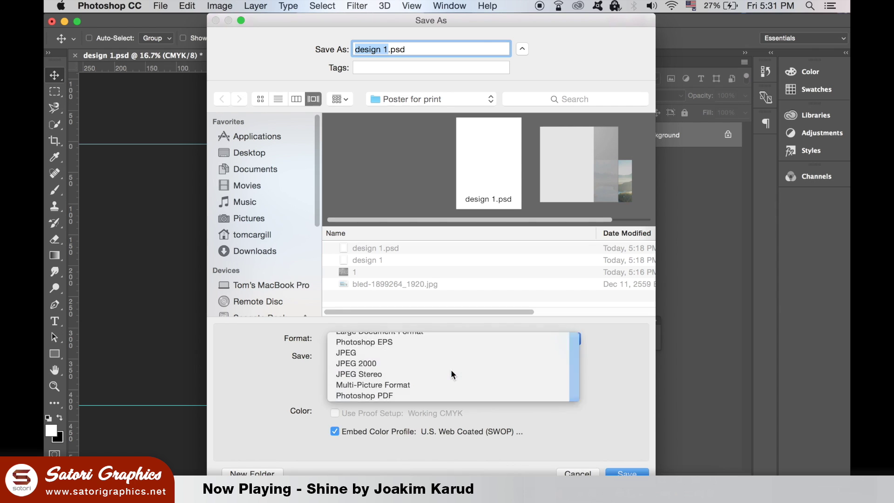
pyautogui.press('Return')
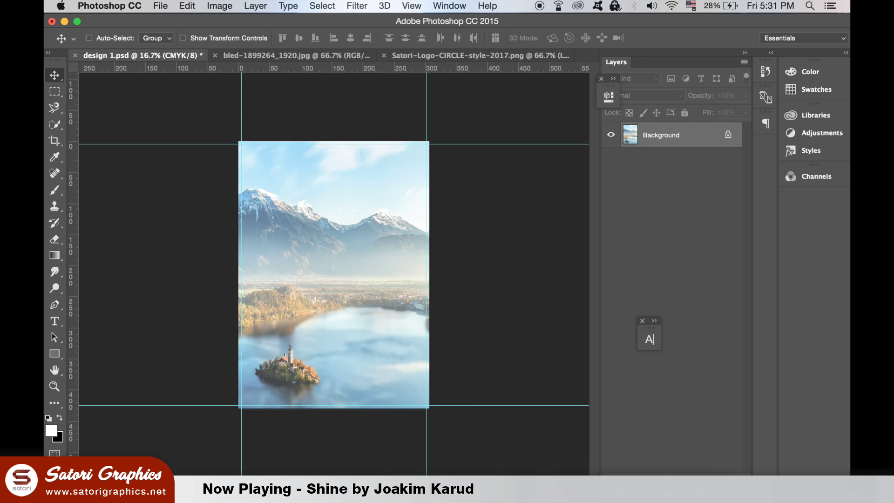
pyautogui.moveTo(477, 212)
pyautogui.mouseDown()
pyautogui.moveTo(443, 213)
pyautogui.moveTo(484, 214)
pyautogui.mouseUp()
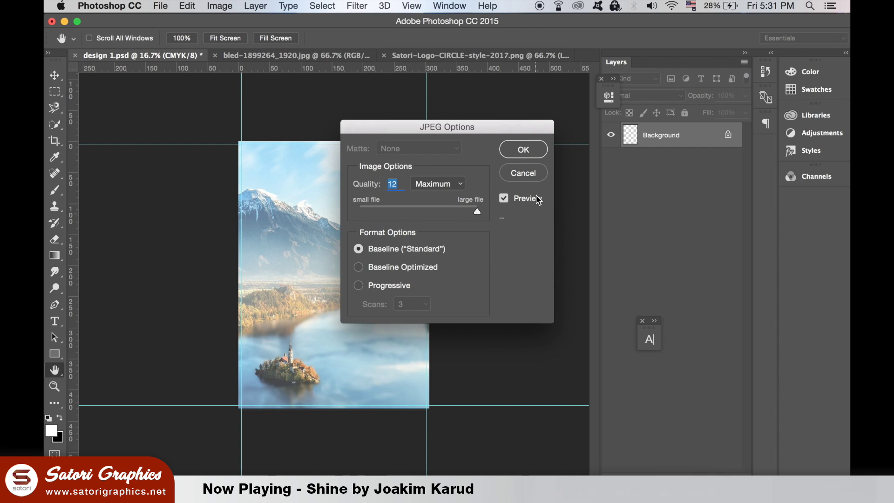
pyautogui.click(524, 149)
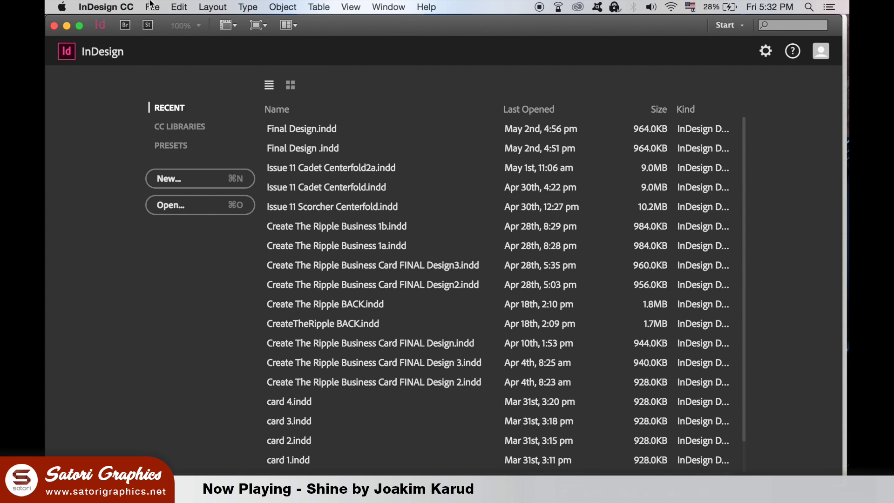
# - Switch to InDesign and review the ruler and stroke units in the Units & Increments preferences
pyautogui.click(118, 6)
pyautogui.moveTo(137, 34)
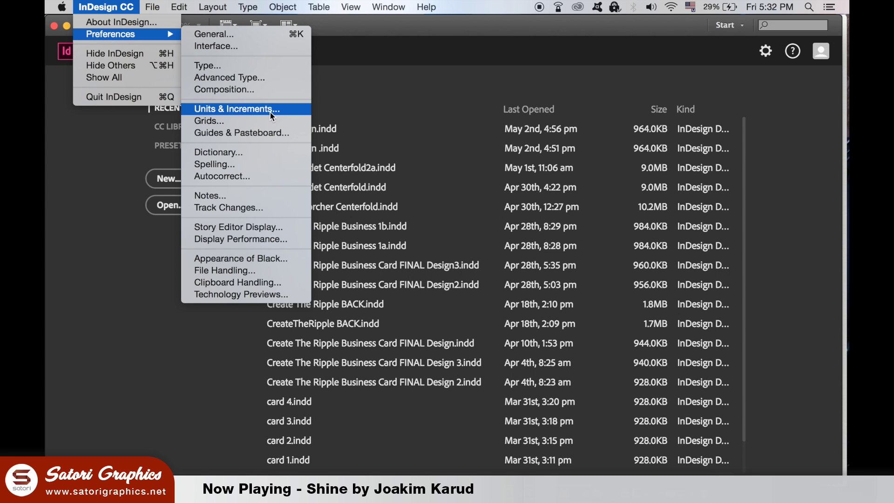
pyautogui.click(627, 260)
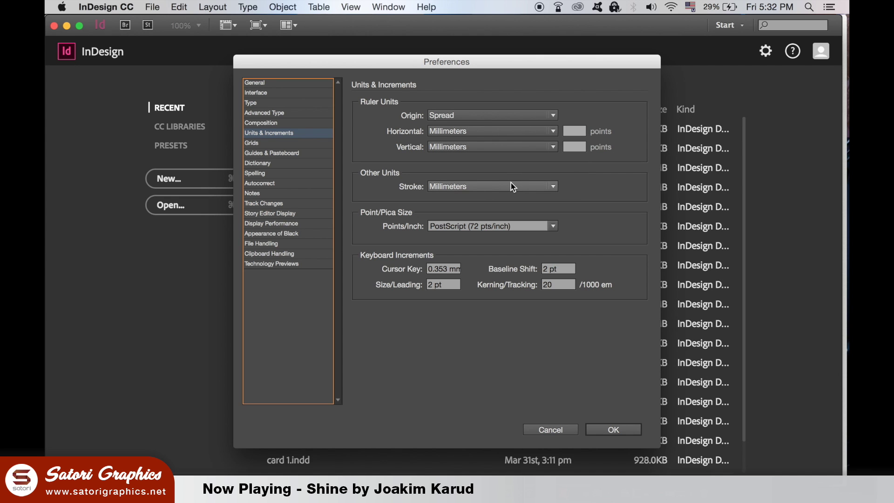
pyautogui.click(565, 426)
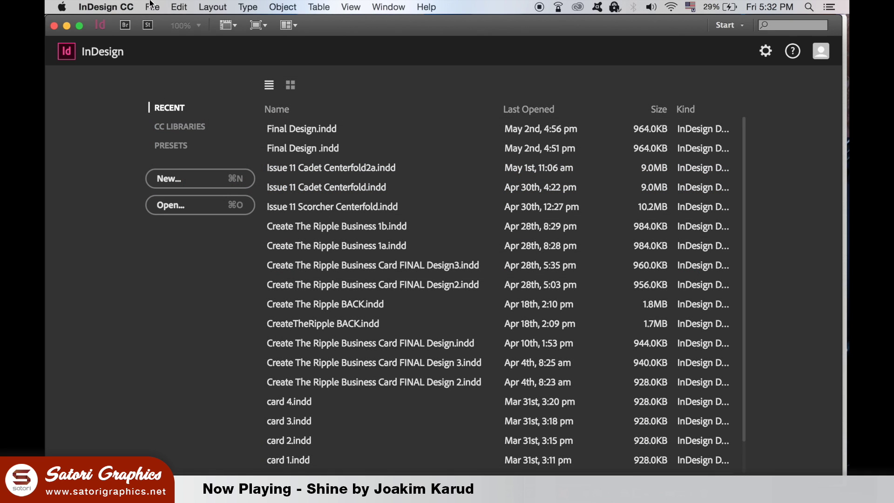
# - Start a new document and set its page size to A3
pyautogui.click(150, 5)
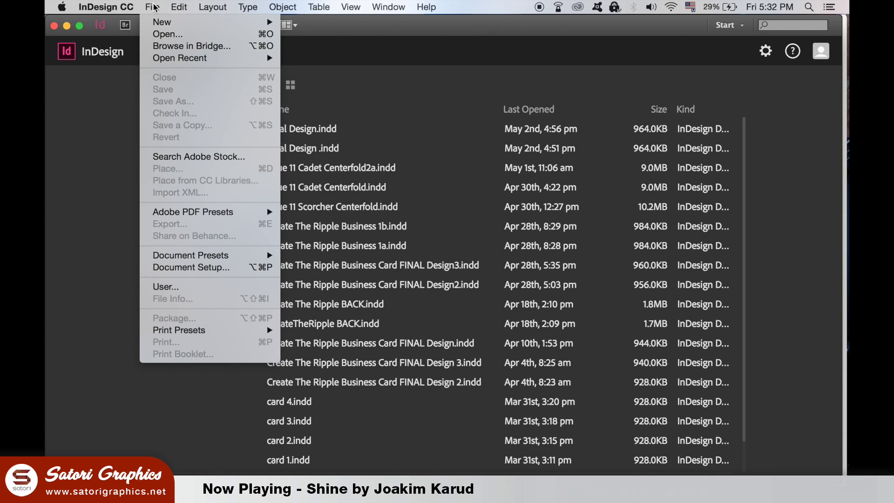
pyautogui.moveTo(170, 23)
pyautogui.click(334, 27)
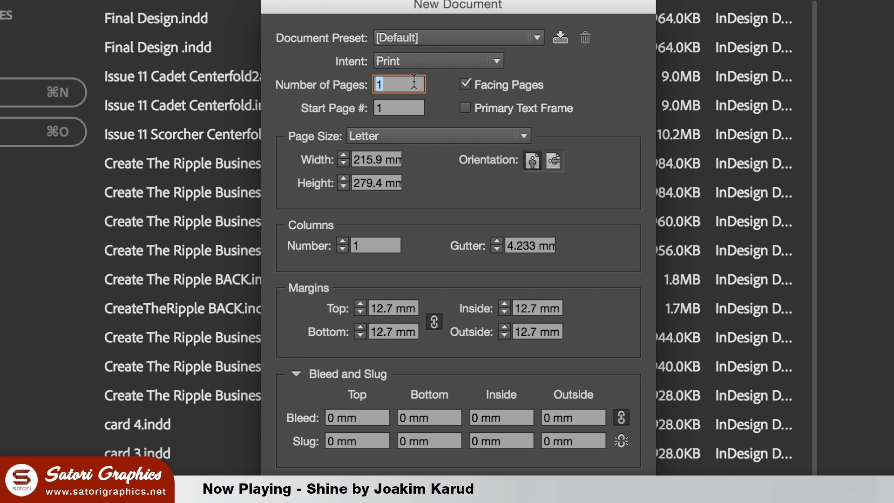
pyautogui.click(399, 136)
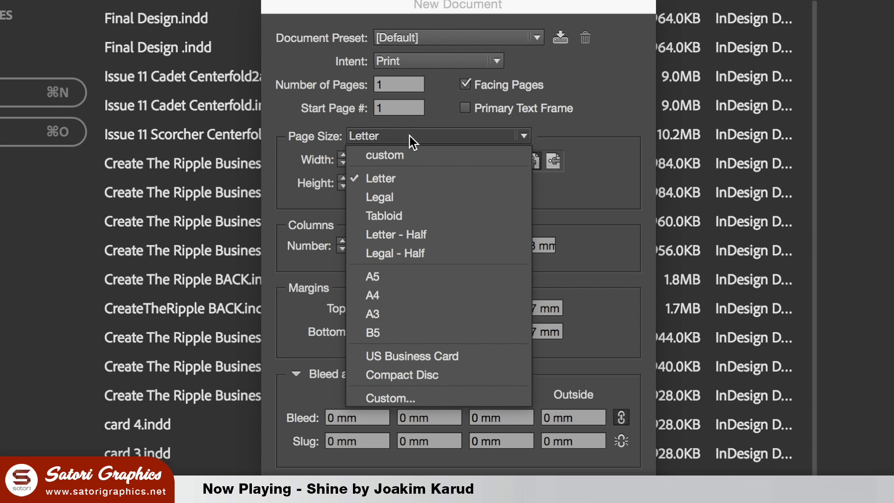
pyautogui.click(414, 317)
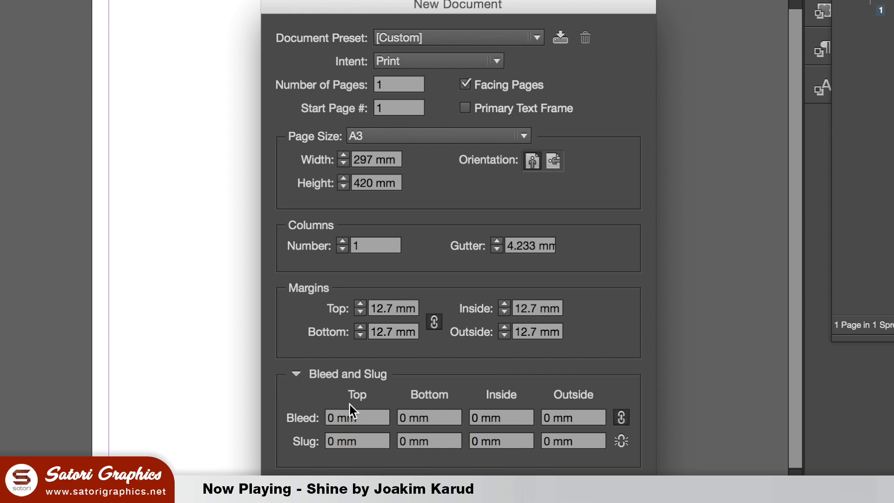
# - Set the bleed to 5 mm on all sides and create the document
pyautogui.click(314, 418)
pyautogui.write('5')
pyautogui.click(622, 418)
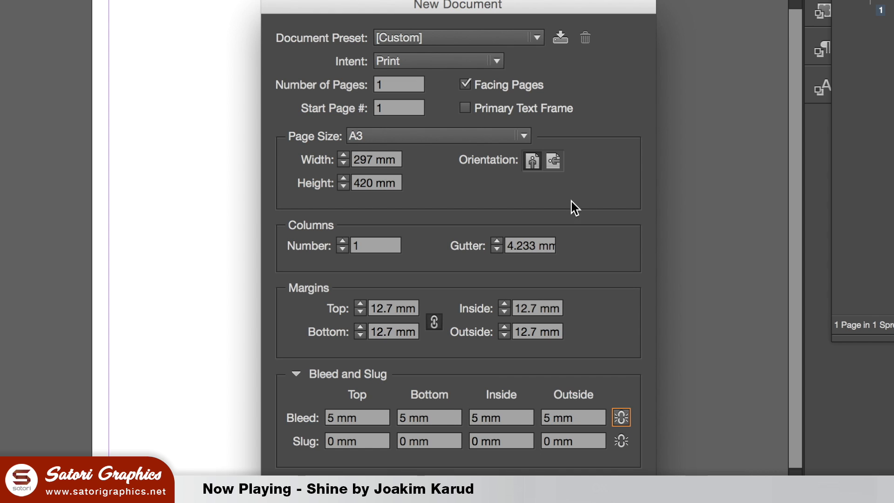
pyautogui.click(590, 486)
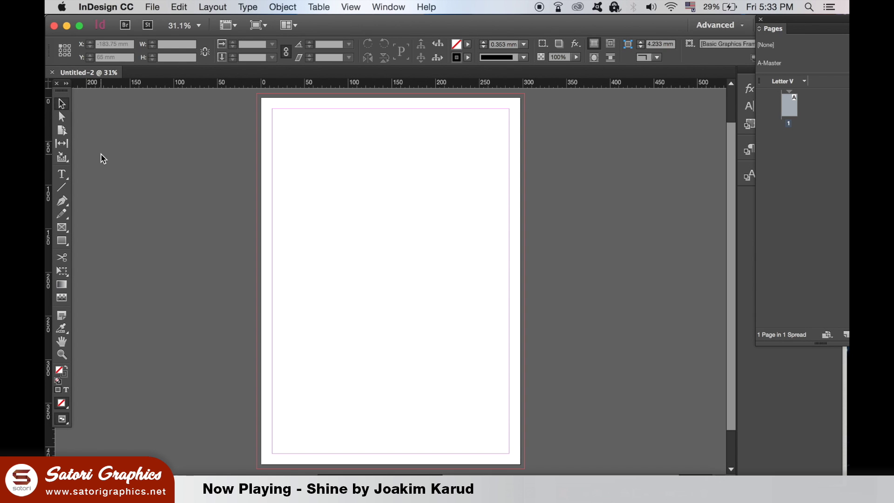
# - Draw a rectangular image frame about 307 x 430 mm over the whole page, extending to the bleed guides on all sides
pyautogui.click(61, 228)
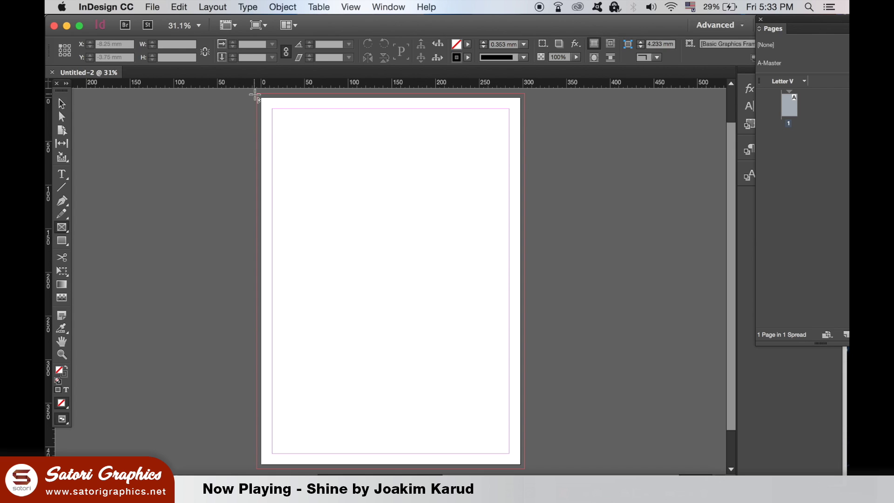
pyautogui.moveTo(255, 94)
pyautogui.mouseDown()
pyautogui.moveTo(289, 115)
pyautogui.moveTo(359, 207)
pyautogui.moveTo(475, 425)
pyautogui.moveTo(479, 469)
pyautogui.moveTo(534, 465)
pyautogui.moveTo(525, 451)
pyautogui.mouseUp()
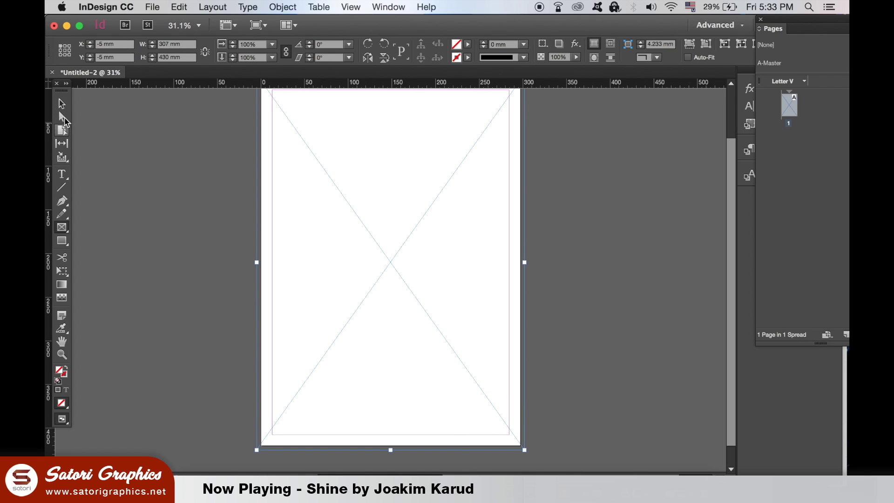
pyautogui.click(61, 105)
pyautogui.moveTo(205, 140); pyautogui.dragTo(203, 167)
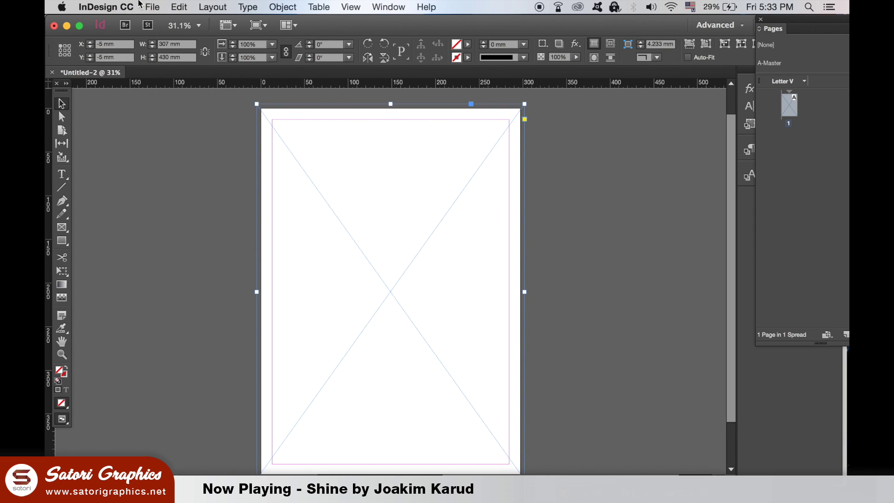
# - Place design 1.jpg from the Poster for print folder into the full-bleed frame
pyautogui.click(137, 5)
pyautogui.moveTo(152, 7)
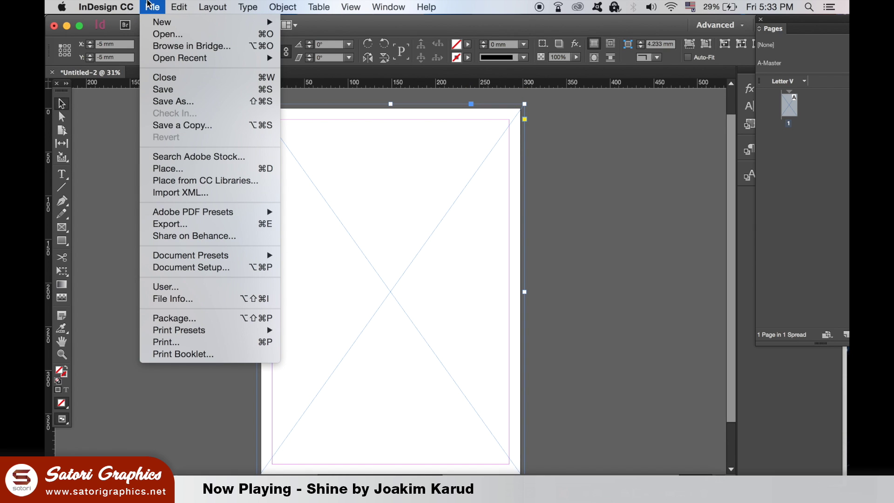
pyautogui.click(185, 171)
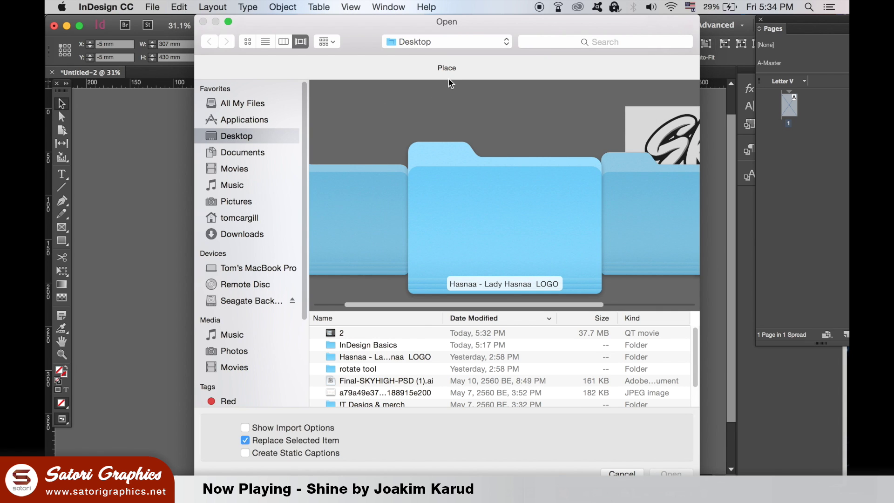
pyautogui.click(458, 41)
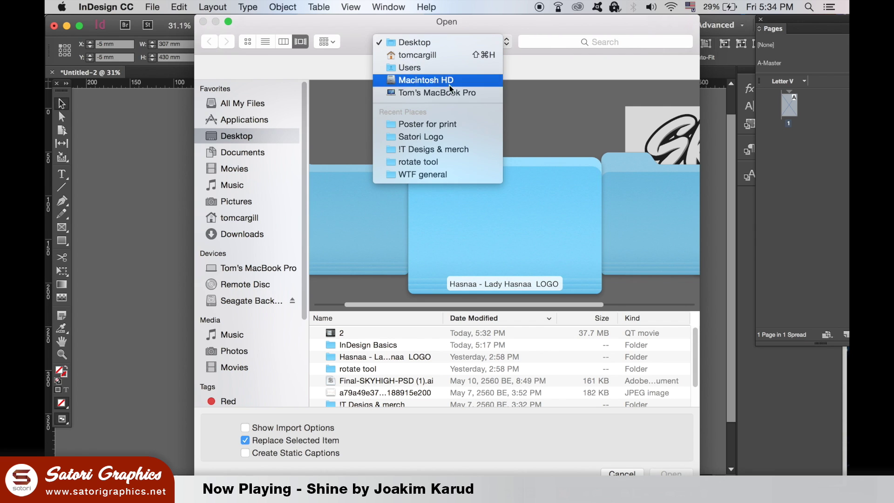
pyautogui.click(441, 125)
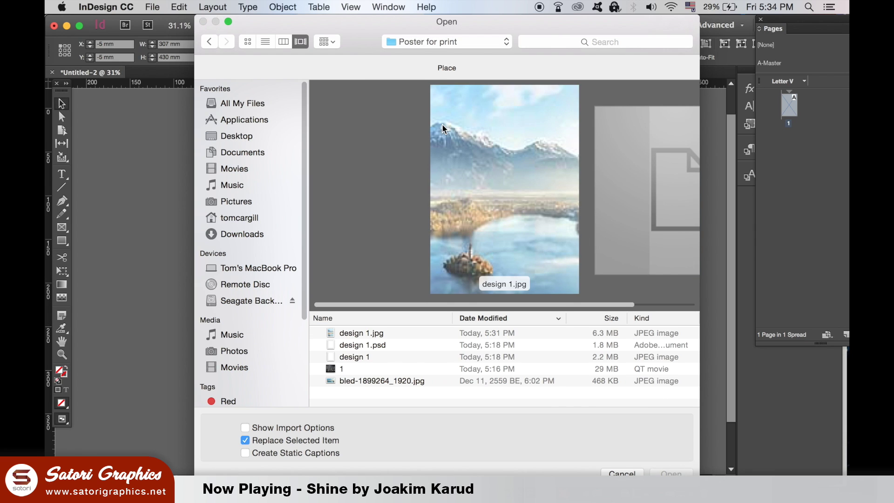
pyautogui.click(366, 333)
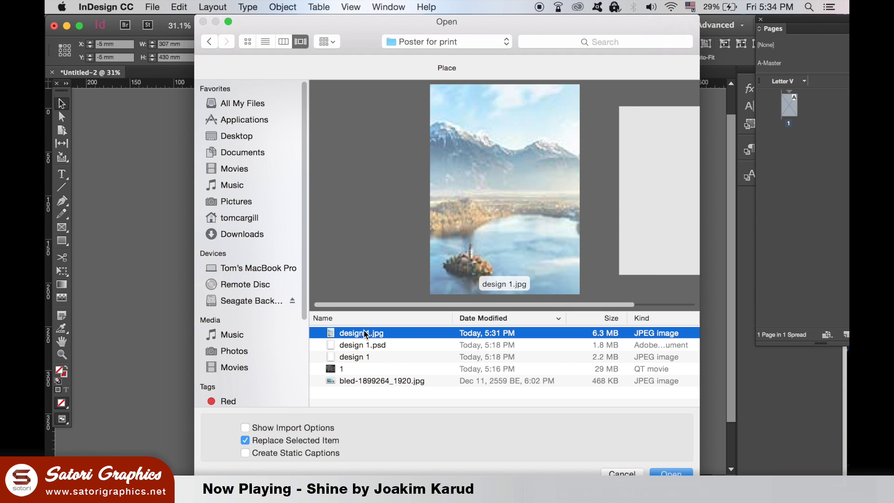
pyautogui.doubleClick(365, 334)
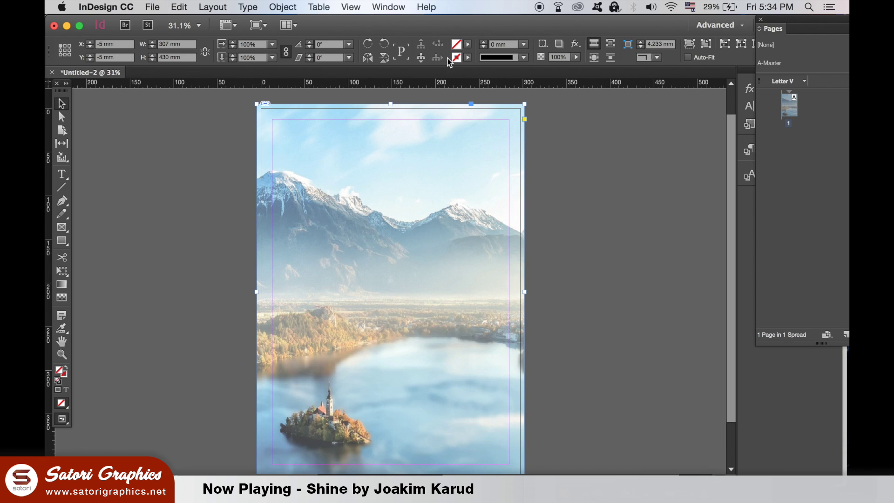
# - Set the document's display performance to High Quality Display
pyautogui.click(350, 7)
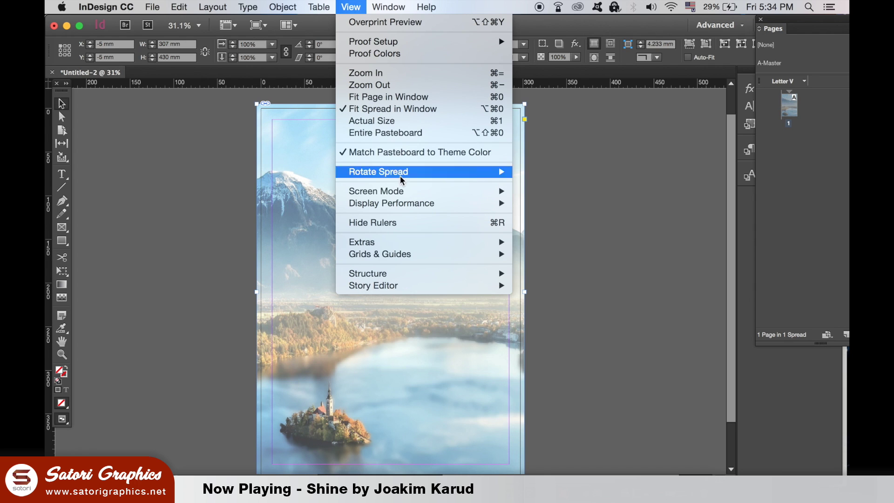
pyautogui.moveTo(417, 211)
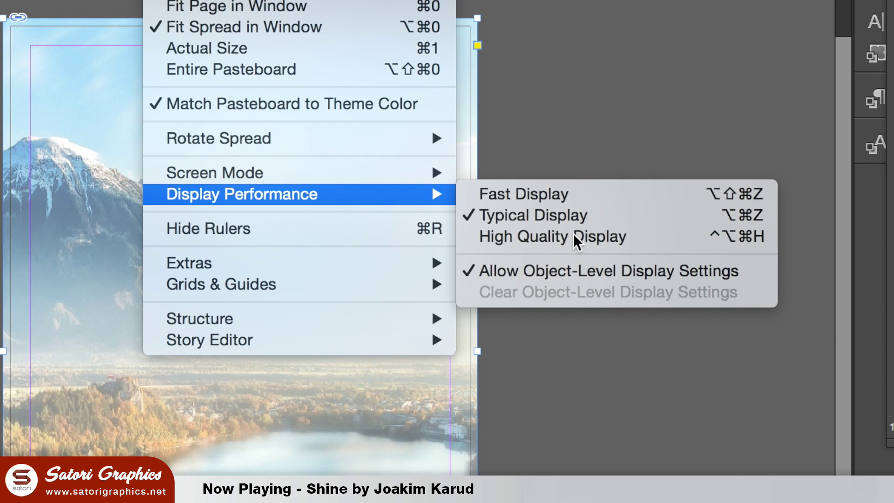
pyautogui.click(573, 233)
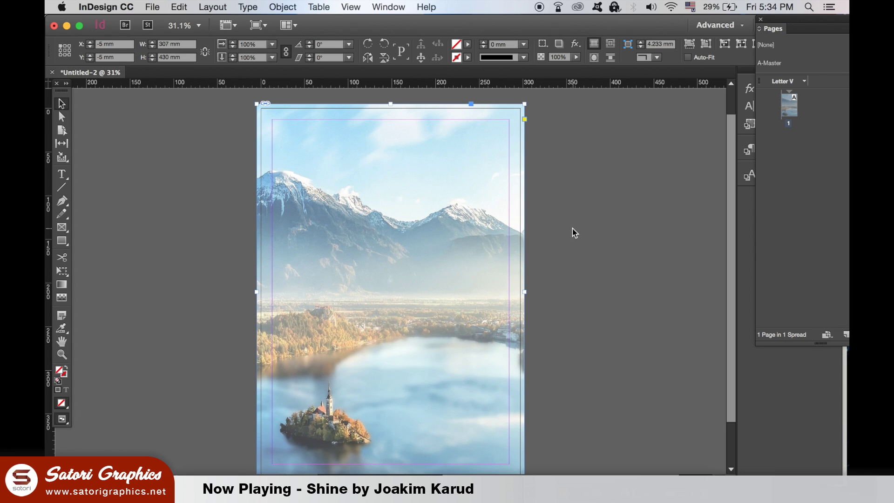
# - Relink the missing background image to design 1.jpg in the InDesign Basics folder
pyautogui.moveTo(553, 234); pyautogui.dragTo(550, 275)
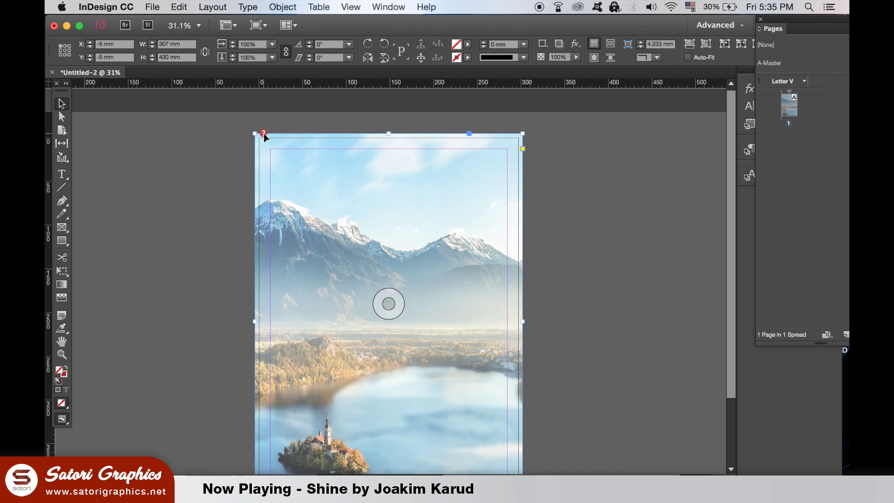
pyautogui.click(263, 133)
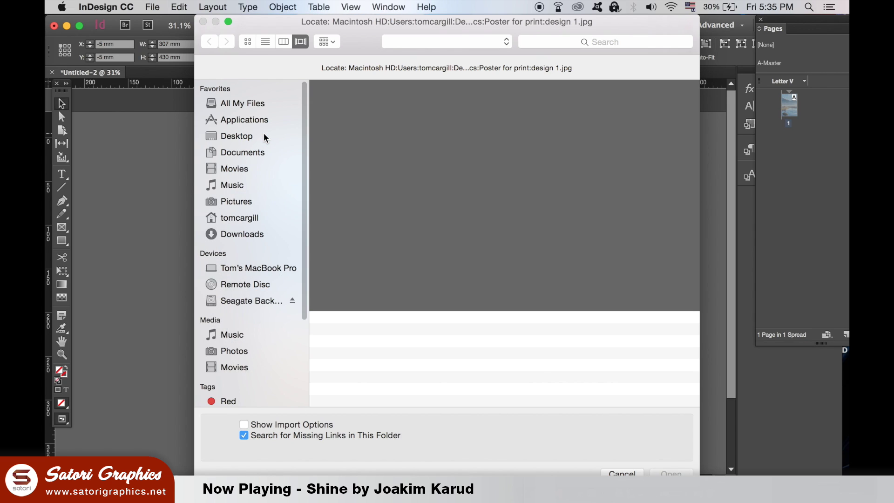
pyautogui.click(433, 46)
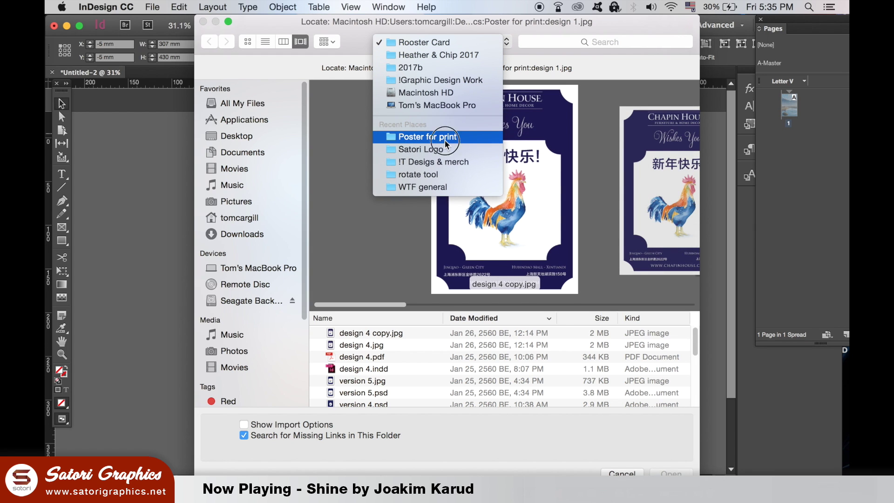
pyautogui.click(445, 139)
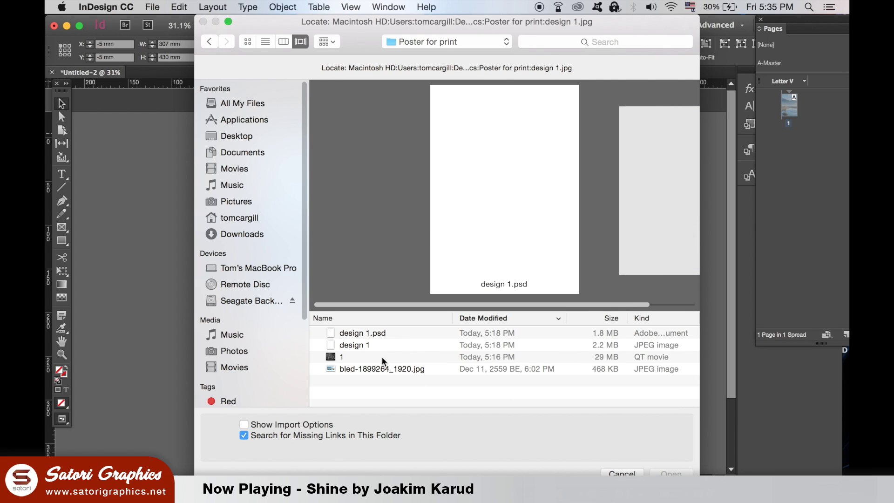
pyautogui.click(462, 46)
pyautogui.click(457, 55)
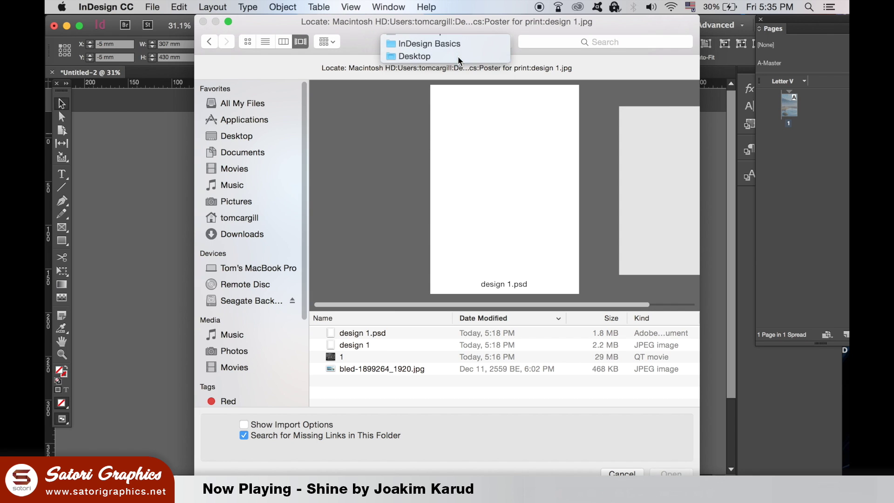
pyautogui.click(369, 345)
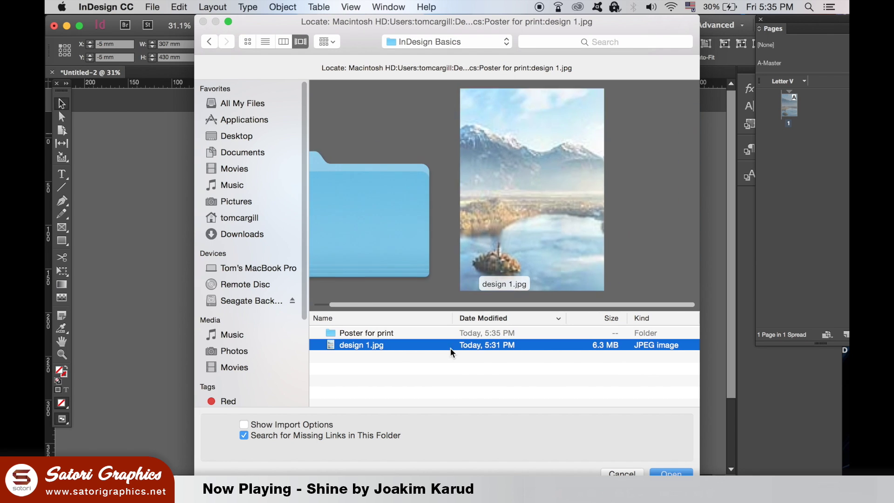
pyautogui.press('Return')
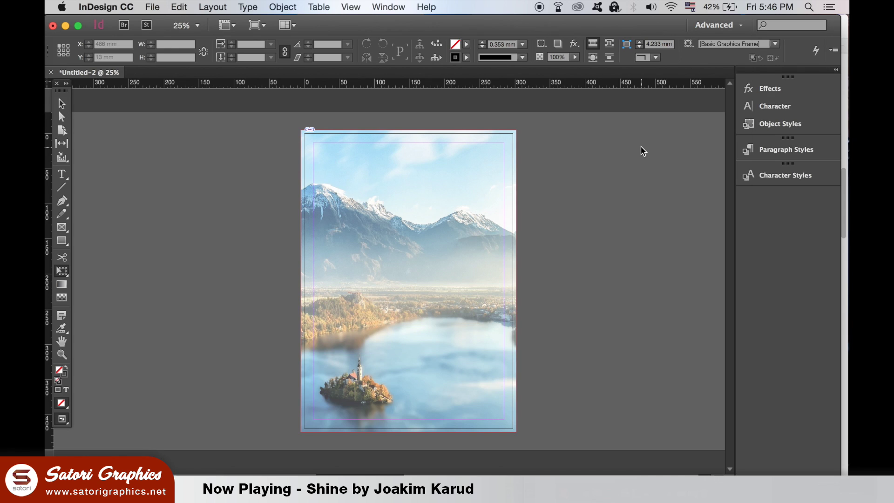
# - Place Satori Logo CIRCLE style 2017.ai from the Satori Logo folder and align its frame with the page's left edge, about 28.5 mm down
pyautogui.click(153, 7)
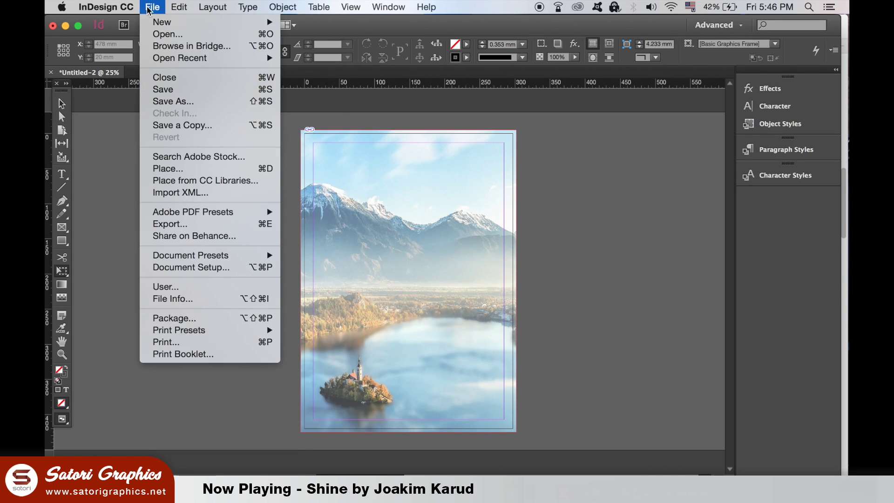
pyautogui.click(231, 171)
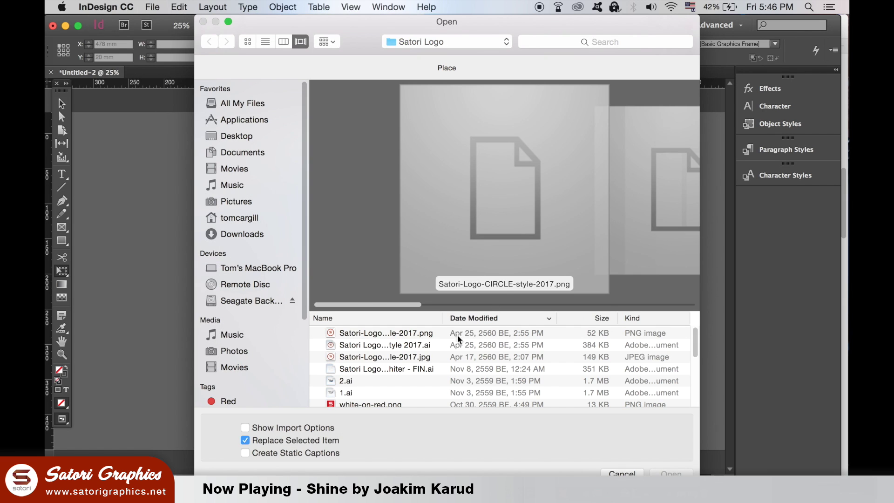
pyautogui.click(450, 345)
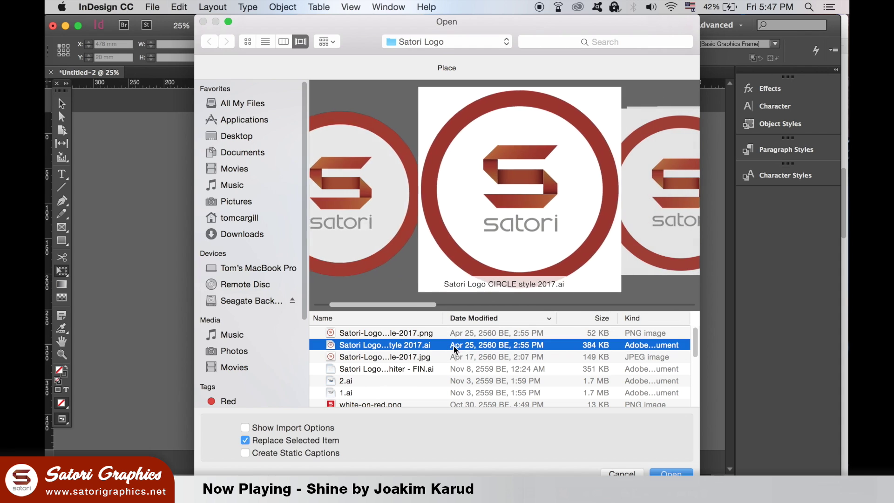
pyautogui.click(669, 471)
pyautogui.click(392, 182)
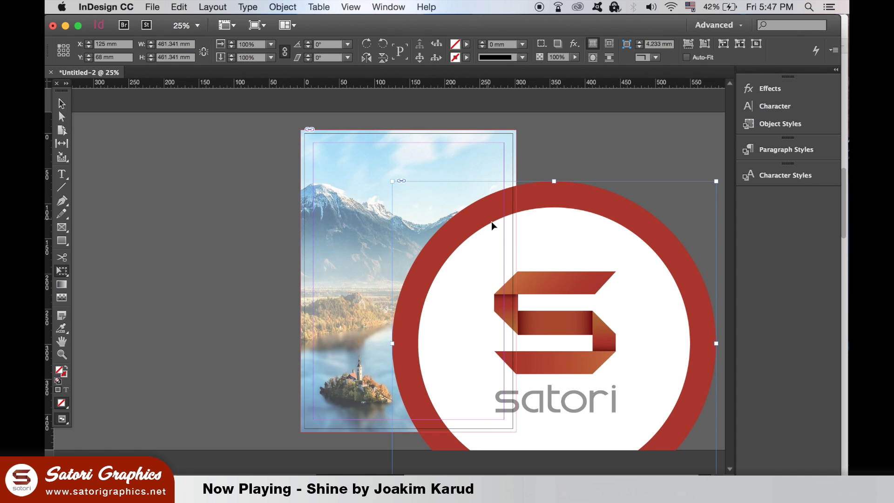
pyautogui.moveTo(405, 197); pyautogui.dragTo(317, 170)
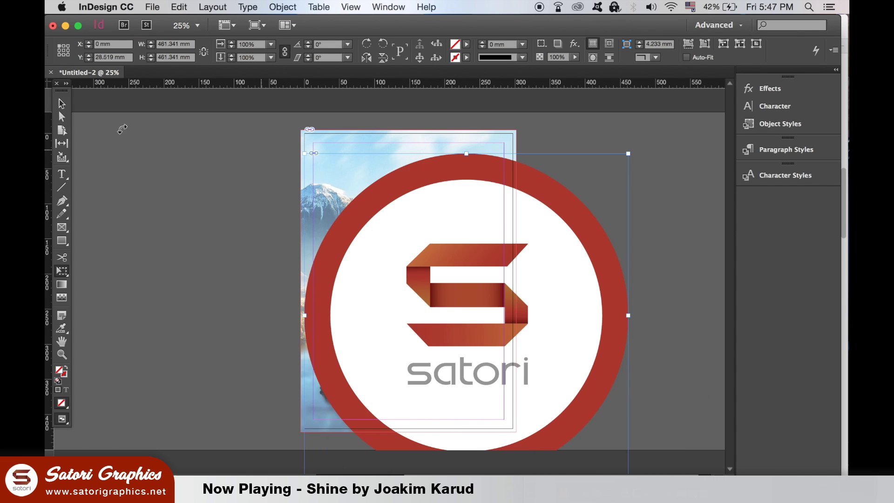
# - Try scaling only the logo artwork to about 71.5% and shifting it inside its frame, and undo the shifts
pyautogui.click(65, 116)
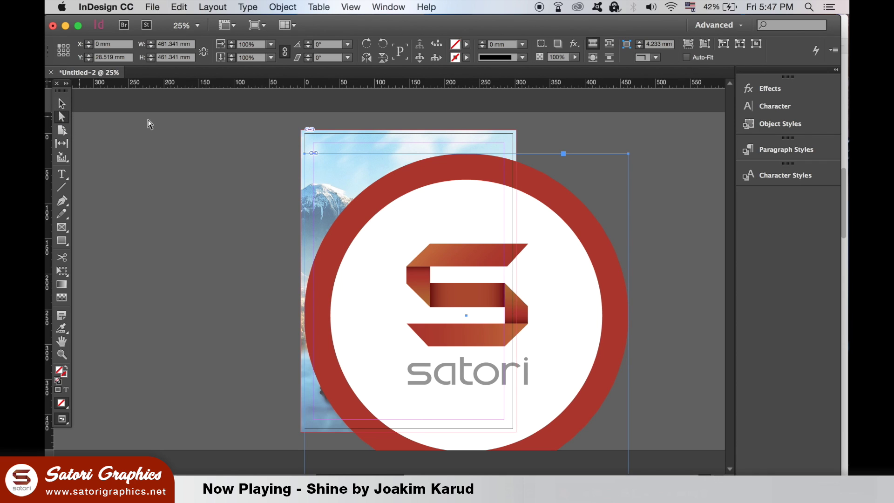
pyautogui.click(453, 263)
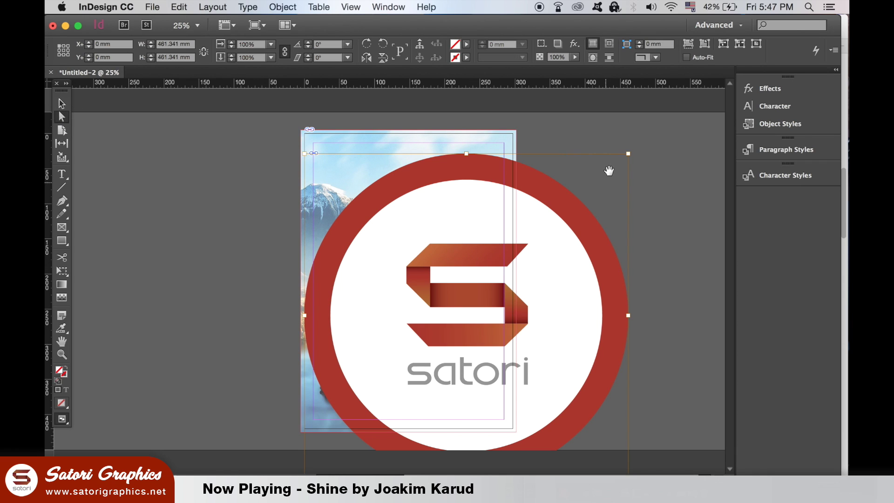
pyautogui.moveTo(628, 153); pyautogui.dragTo(536, 246)
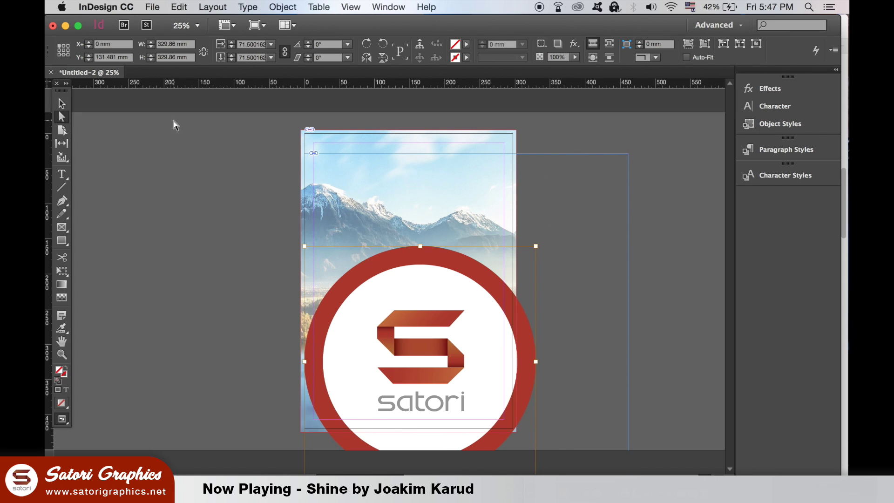
pyautogui.moveTo(359, 291); pyautogui.dragTo(298, 235)
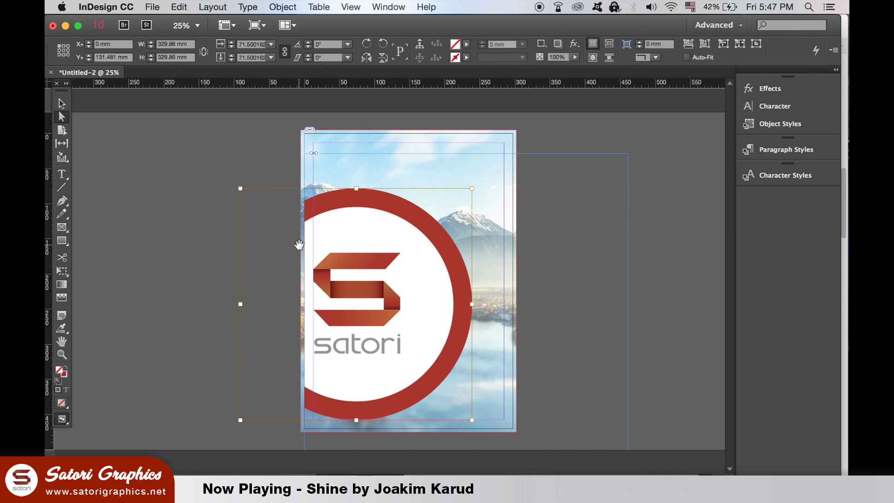
pyautogui.moveTo(380, 245); pyautogui.dragTo(547, 174)
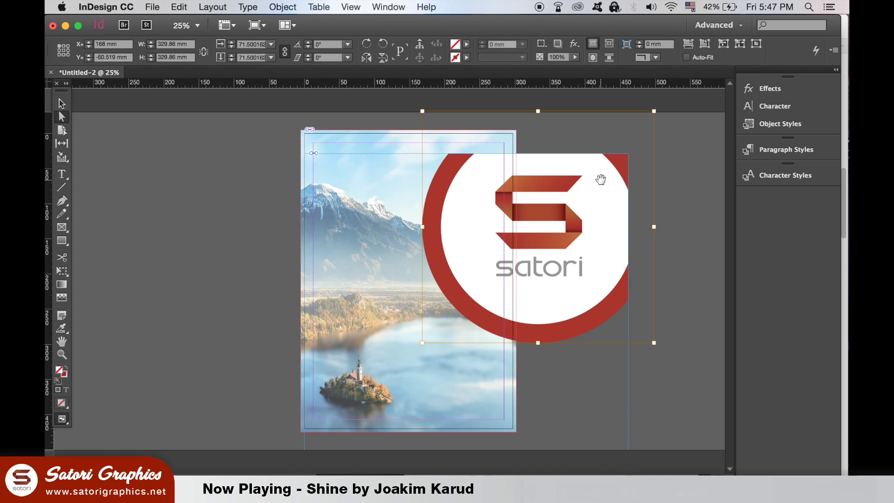
pyautogui.press('super+z')
pyautogui.press('super+z')
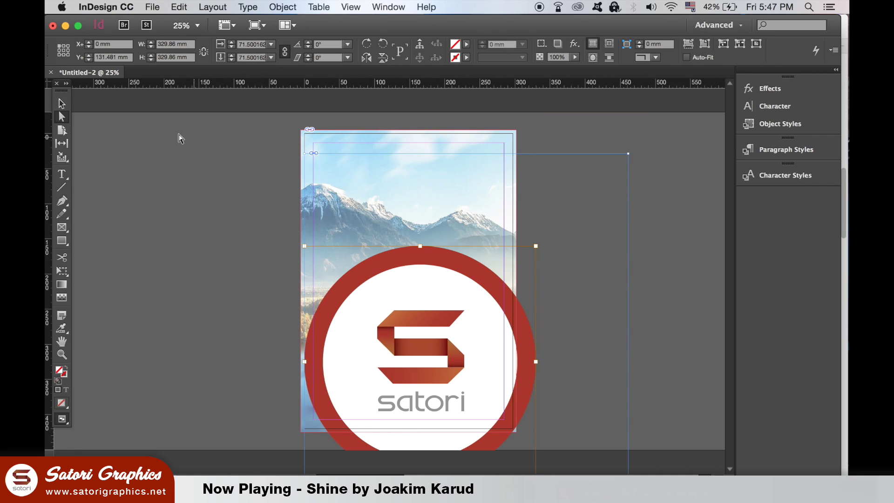
# - Try shrinking only the logo's frame to about 253 mm square, and undo both the frame and artwork resizing
pyautogui.click(61, 103)
pyautogui.click(594, 153)
pyautogui.moveTo(628, 153); pyautogui.dragTo(482, 300)
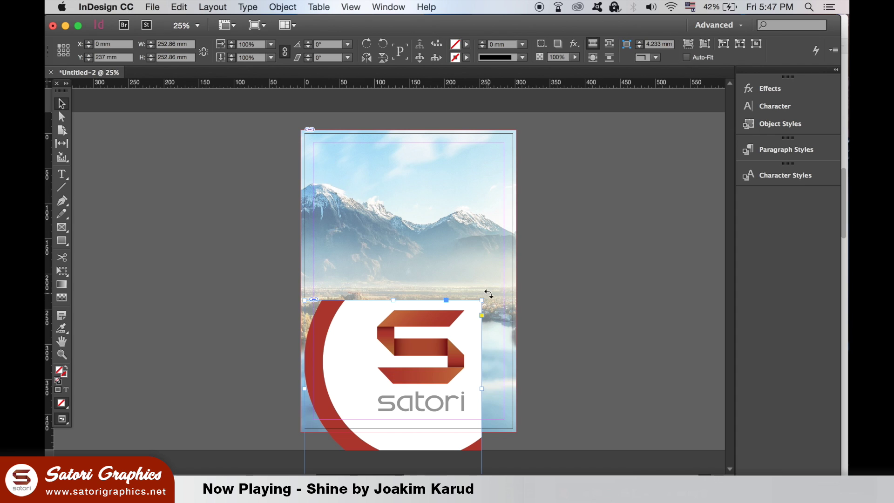
pyautogui.press('super+z')
pyautogui.press('super+z')
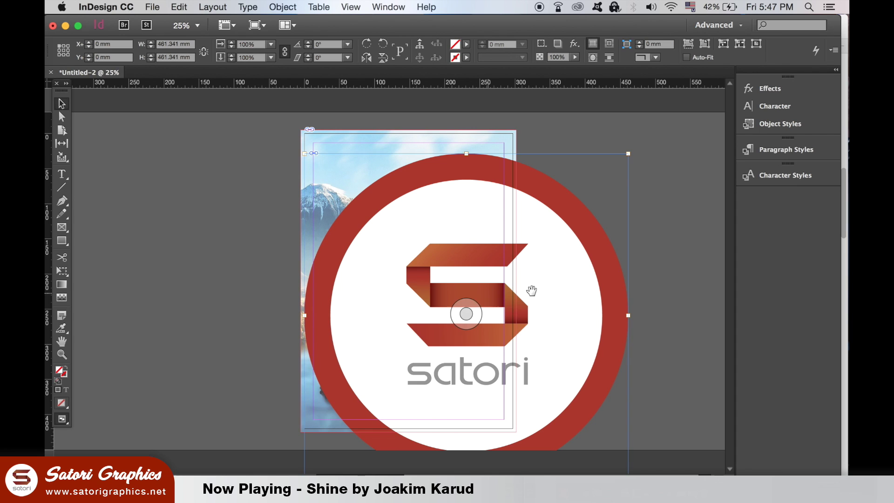
# - Scale the logo together with its frame down to about 49 mm square using the Free Transform tool
pyautogui.click(650, 295)
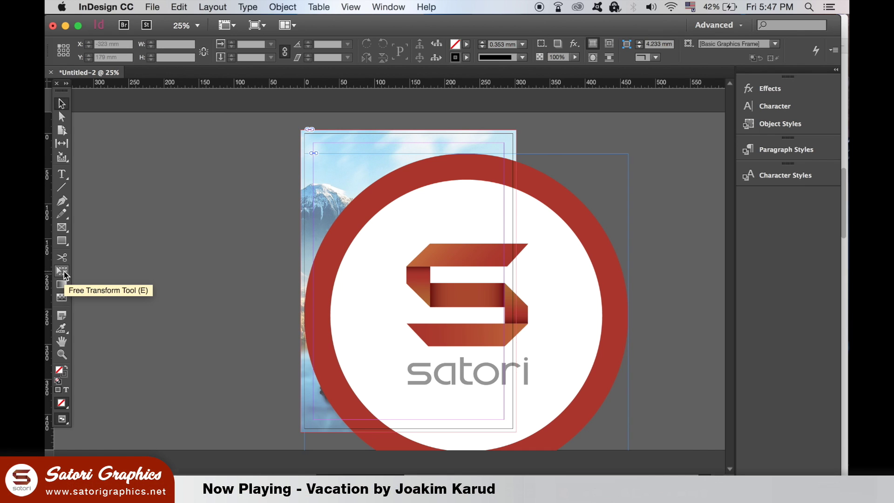
pyautogui.click(228, 150)
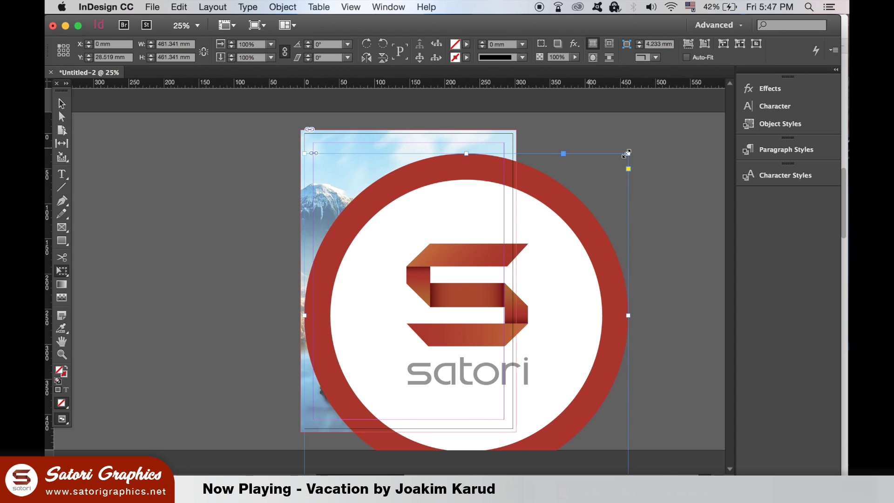
pyautogui.moveTo(628, 154); pyautogui.dragTo(329, 427)
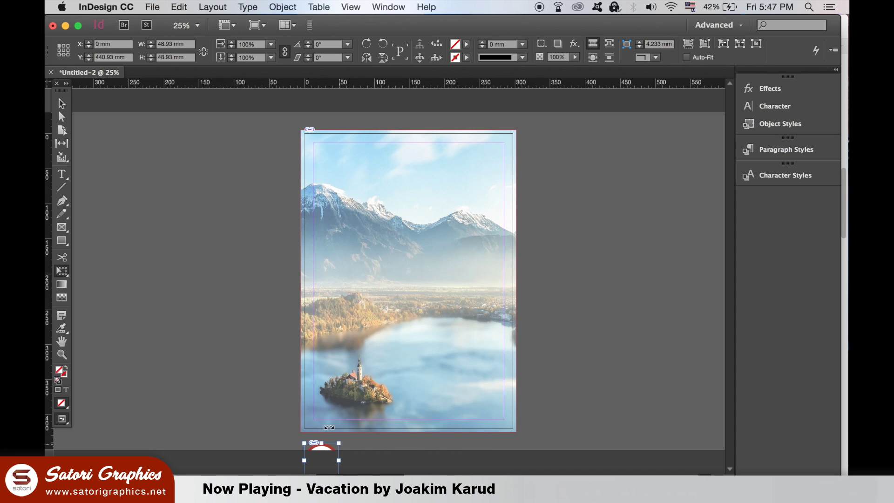
# - Move the Satori logo into the poster's lower-right corner, snapped to the margin guides, and deselect it
pyautogui.moveTo(327, 448); pyautogui.dragTo(494, 391)
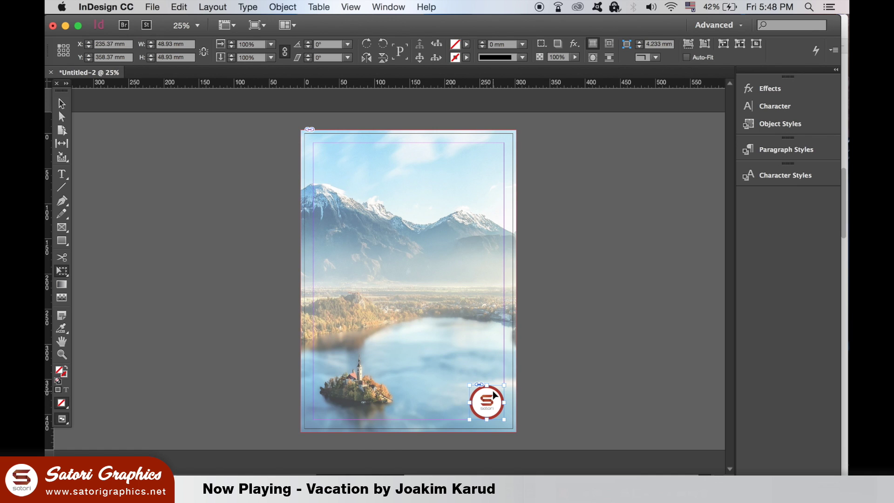
pyautogui.press('super+equal')
pyautogui.press('super+equal')
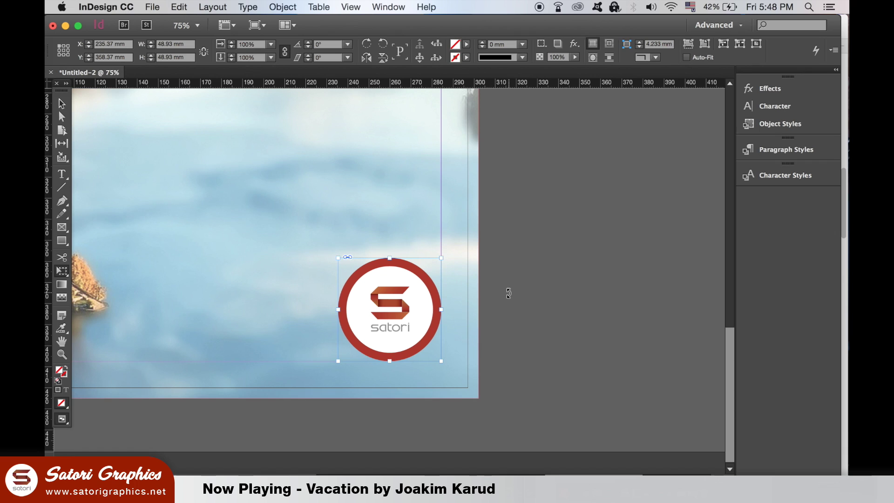
pyautogui.click(61, 103)
pyautogui.click(558, 171)
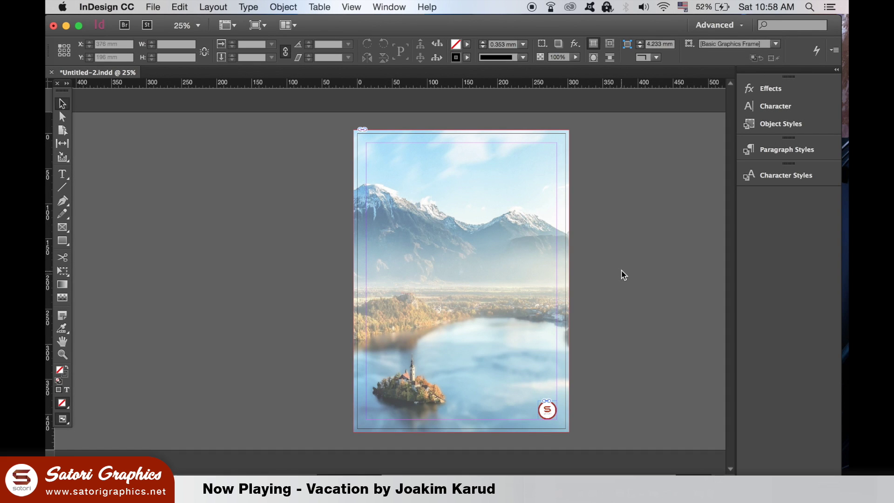
# - Draw a frame about 271.6 by 88 mm spanning the side margins at mid-page and enter the centred text "SatoriGraphics" in it
pyautogui.click(62, 228)
pyautogui.moveTo(365, 250); pyautogui.dragTo(556, 311)
pyautogui.click(62, 174)
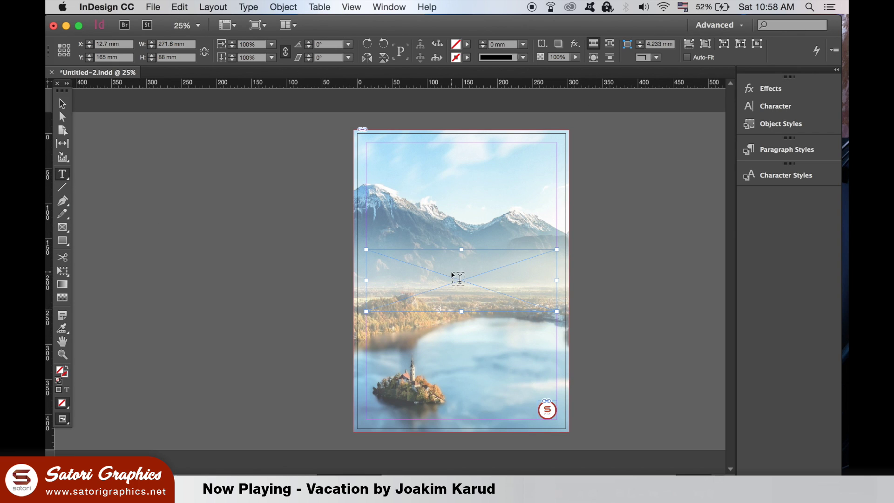
pyautogui.click(460, 288)
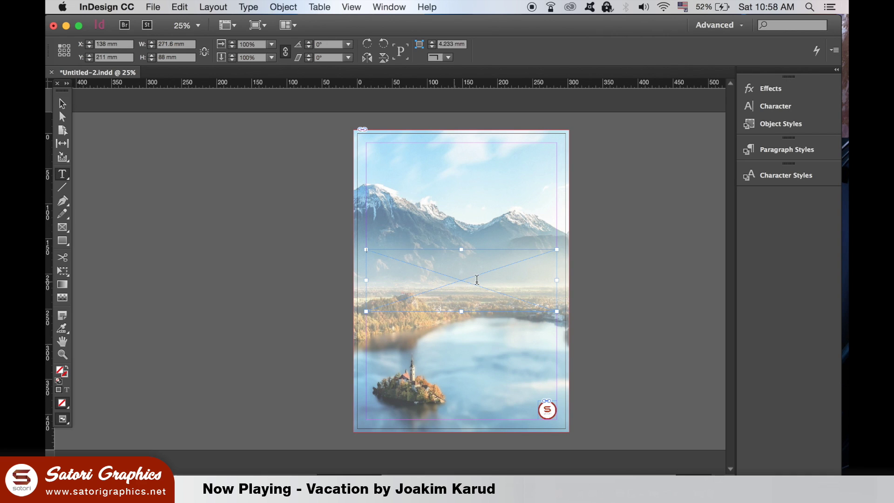
pyautogui.click(477, 279)
pyautogui.click(653, 46)
pyautogui.press('super+equal')
pyautogui.press('super+equal')
# - Set the font of the SatoriGraphics text to Breeze Personal Use
pyautogui.doubleClick(434, 271)
pyautogui.click(164, 43)
pyautogui.moveTo(329, 271); pyautogui.dragTo(330, 134)
pyautogui.click(270, 390)
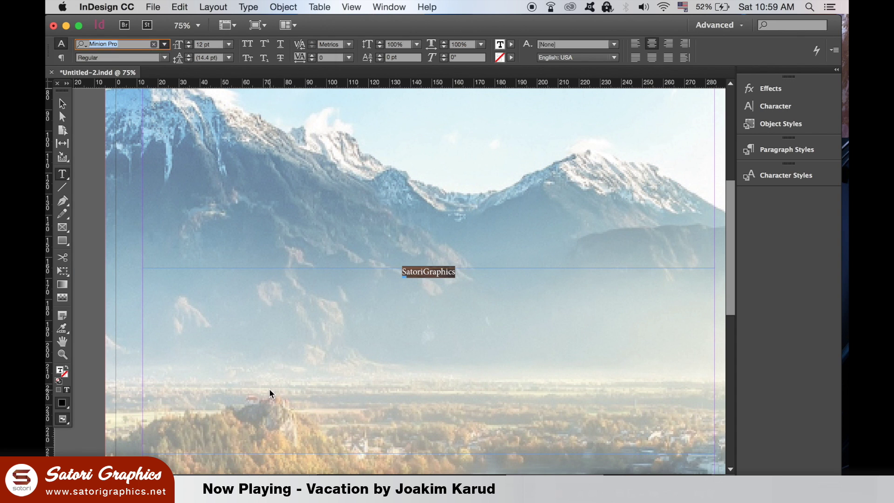
# - Enlarge the SatoriGraphics text to 117 pt so it nearly fills the width between the margins
pyautogui.click(196, 44)
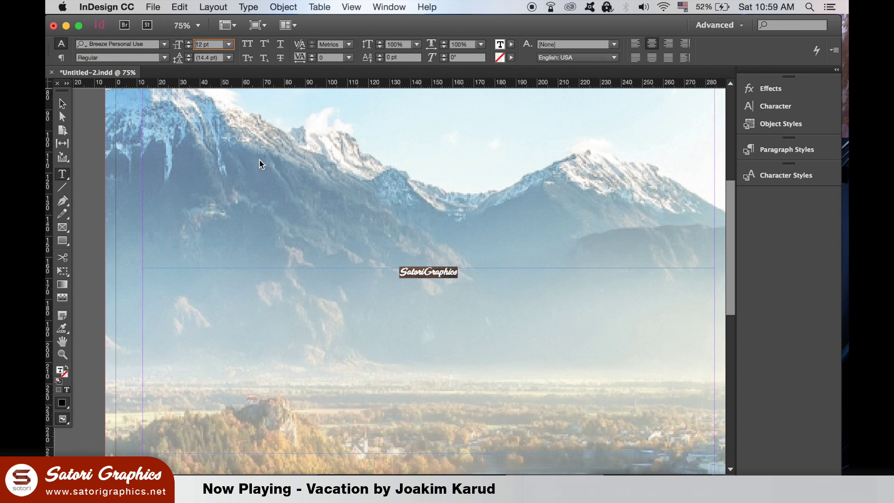
pyautogui.click(229, 45)
pyautogui.click(222, 235)
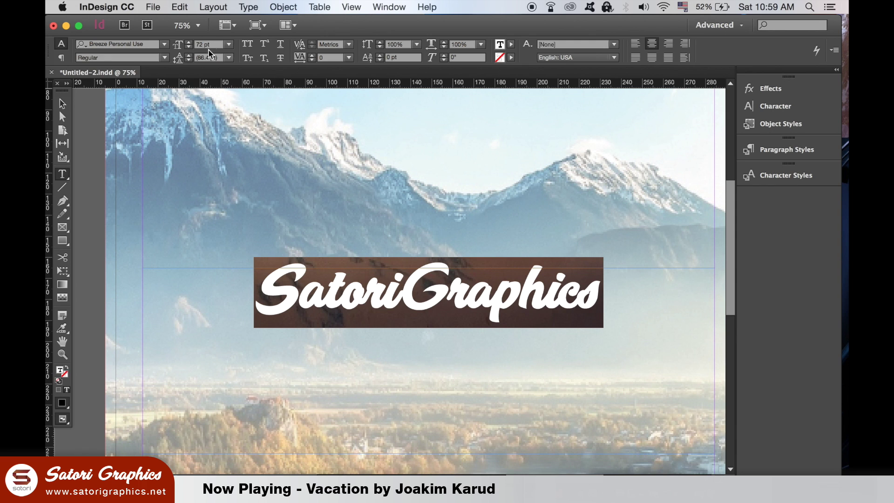
pyautogui.write('90')
pyautogui.press('Tab')
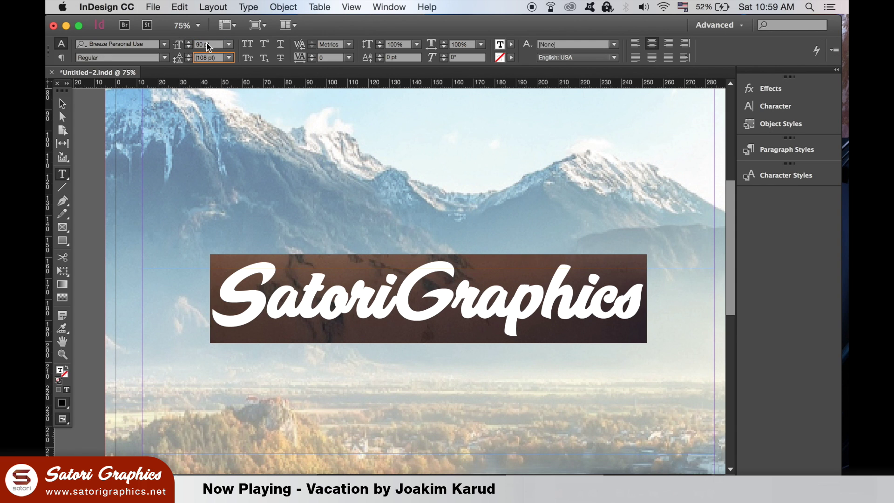
pyautogui.moveTo(189, 43); pyautogui.dragTo(189, 42)
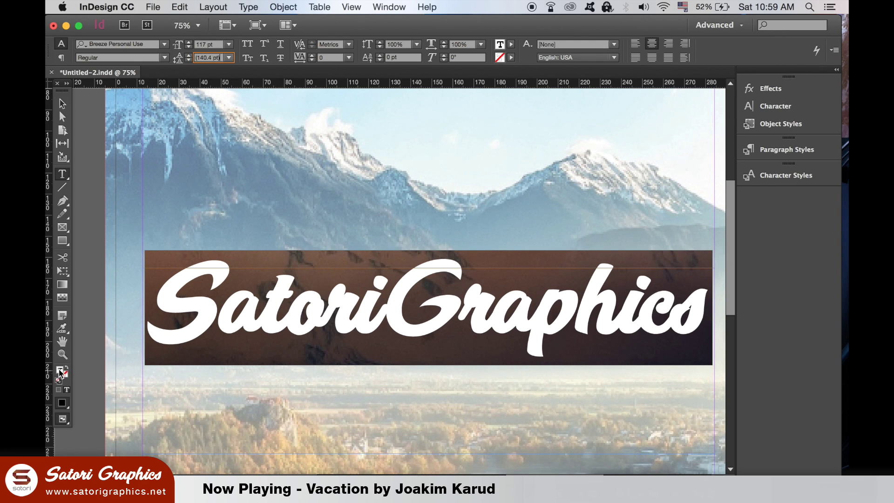
# - Change the fill colour of the SatoriGraphics text to white
pyautogui.doubleClick(59, 371)
pyautogui.moveTo(660, 371); pyautogui.dragTo(567, 373)
pyautogui.write('0')
pyautogui.click(685, 260)
# - Shorten the SatoriGraphics text frame to about 45 mm high by raising its lower edge, and deselect it
pyautogui.press('Escape')
pyautogui.moveTo(431, 461); pyautogui.dragTo(434, 371)
pyautogui.click(414, 184)
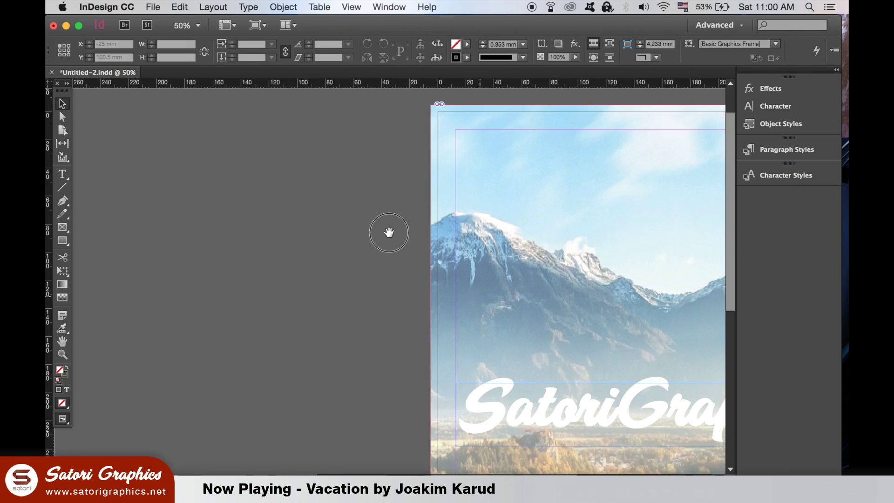
# - Convert the SatoriGraphics text to outlines and deselect it
pyautogui.moveTo(389, 233); pyautogui.dragTo(226, 179)
pyautogui.moveTo(348, 193); pyautogui.dragTo(352, 143)
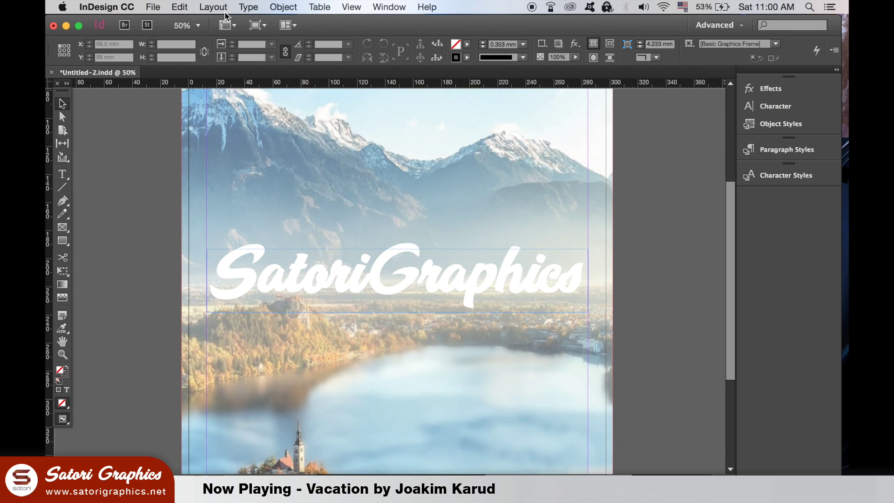
pyautogui.click(342, 267)
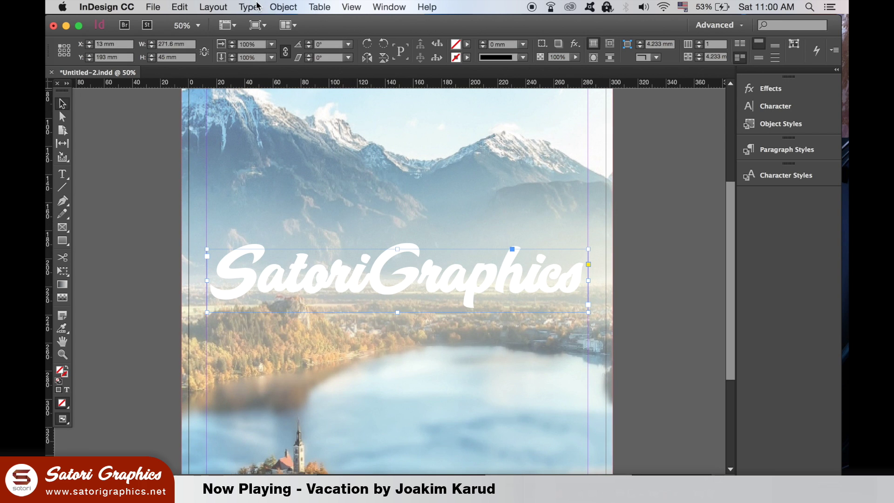
pyautogui.click(254, 6)
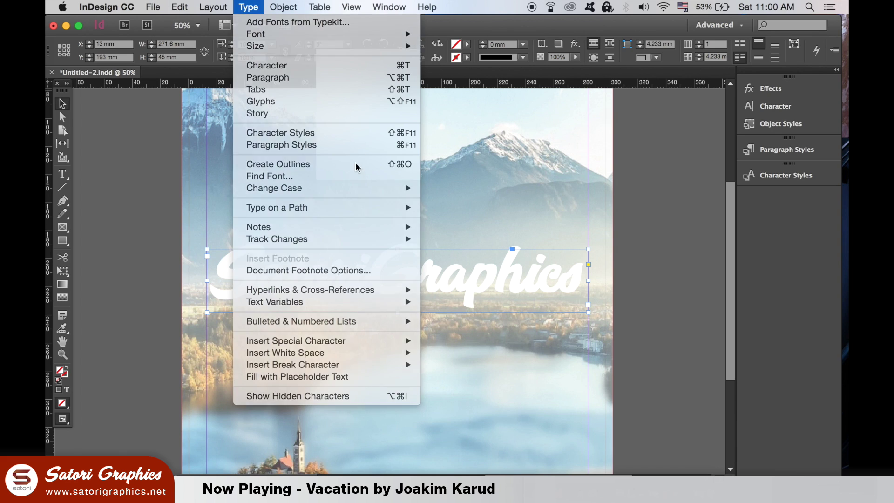
pyautogui.click(473, 215)
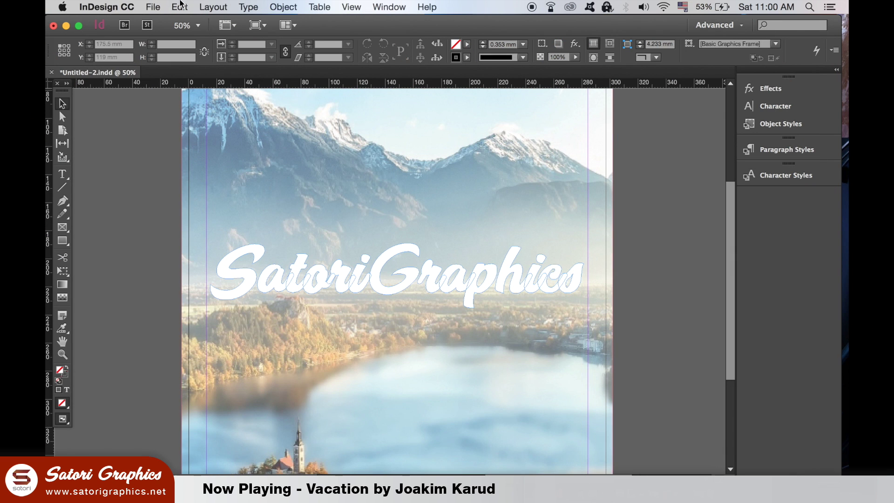
# - Start exporting the poster as Design 1 in Adobe PDF (Print) format to the Poster for print folder
pyautogui.click(153, 6)
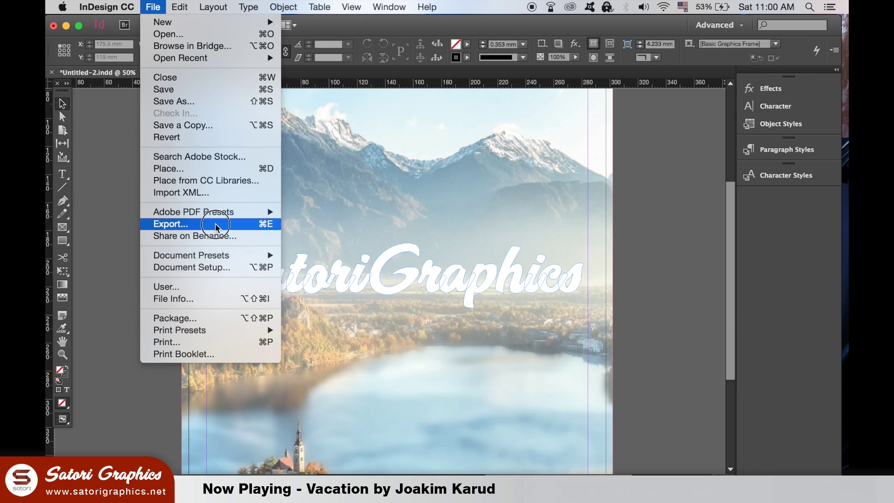
pyautogui.click(455, 262)
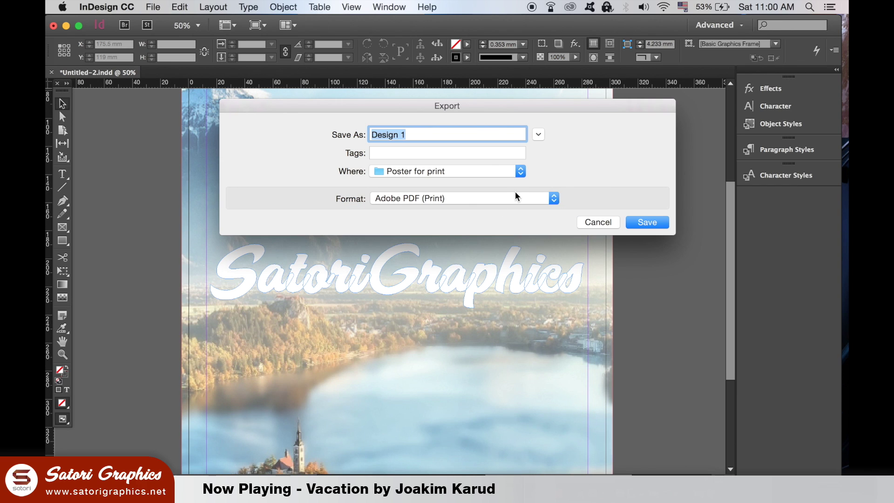
pyautogui.click(659, 228)
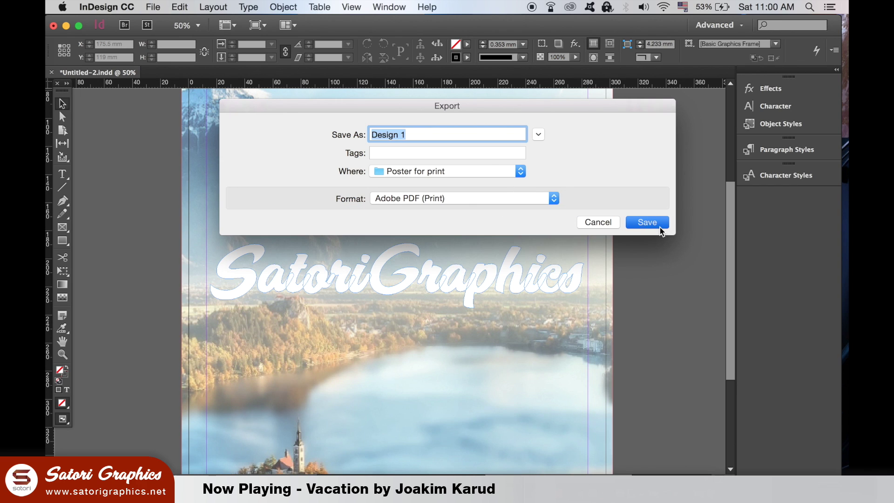
pyautogui.click(543, 189)
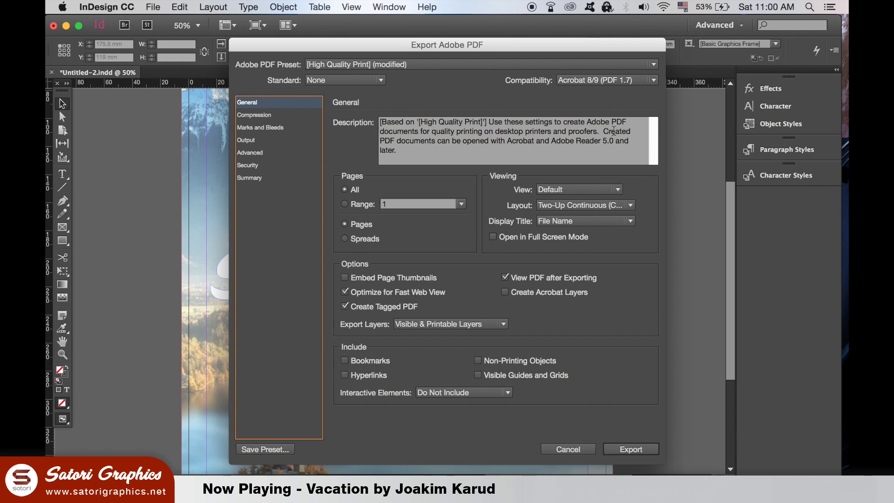
# - Check the compression, marks and bleeds, and summary settings, and export the PDF with Acrobat 8/9 compatibility, all printer's marks and document bleed
pyautogui.click(607, 80)
pyautogui.click(467, 106)
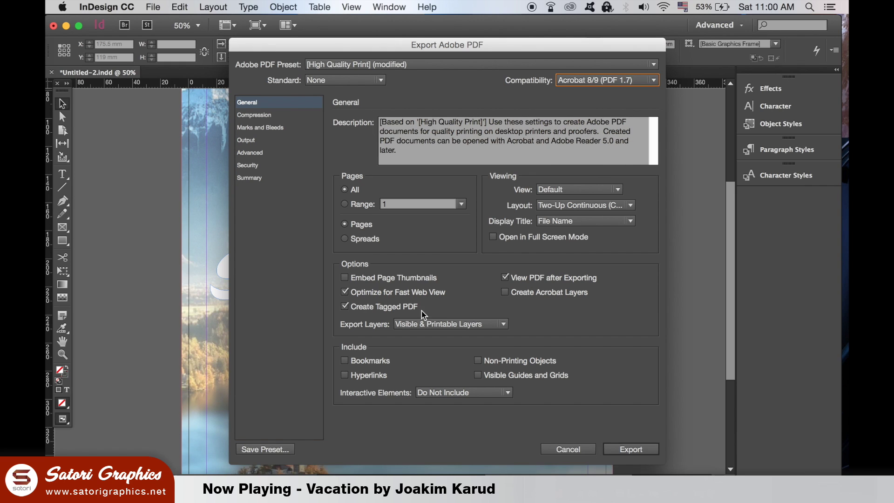
pyautogui.click(273, 116)
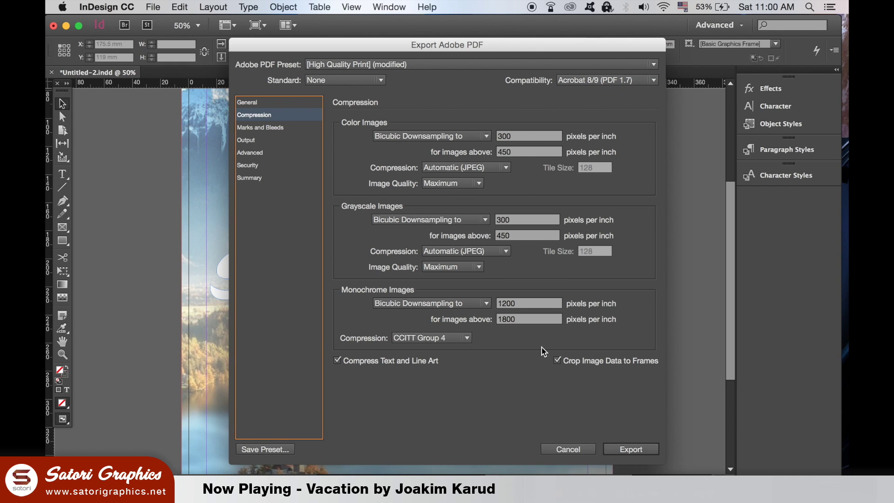
pyautogui.click(293, 129)
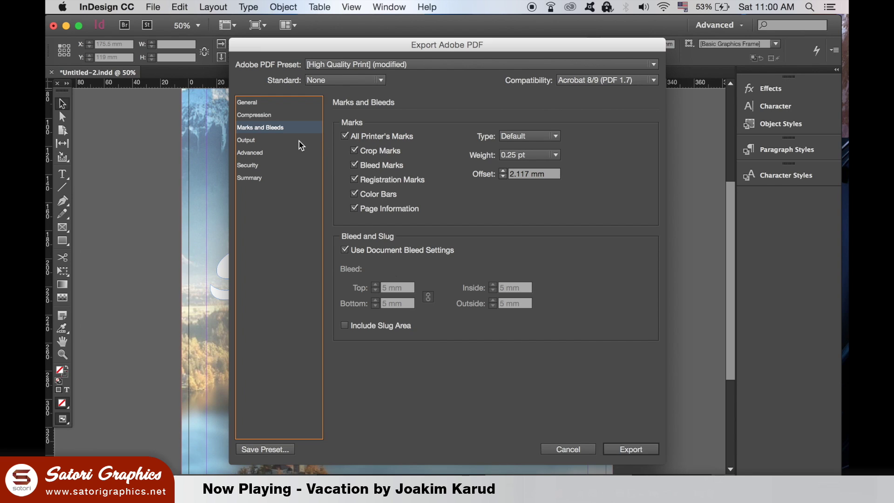
pyautogui.click(286, 178)
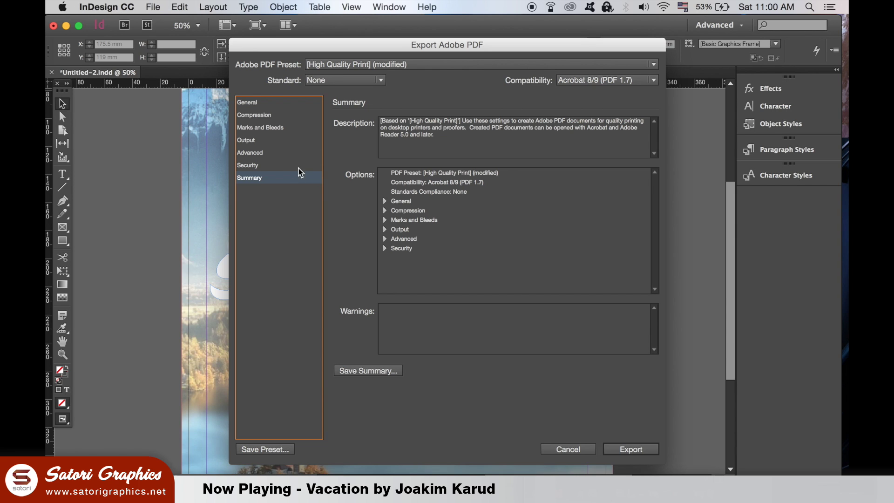
pyautogui.click(645, 449)
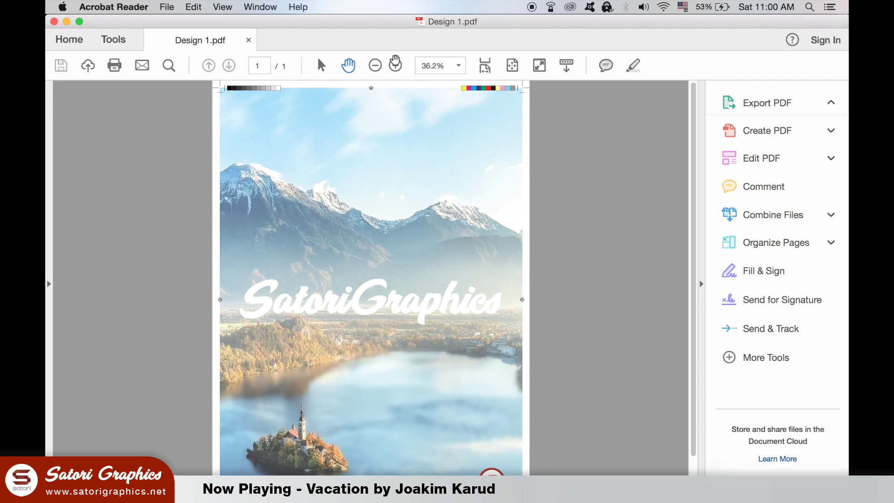
# - Enlarge the exported Design 1.pdf to 66.7% in Acrobat Reader to examine its printer's marks and bleed
pyautogui.click(396, 65)
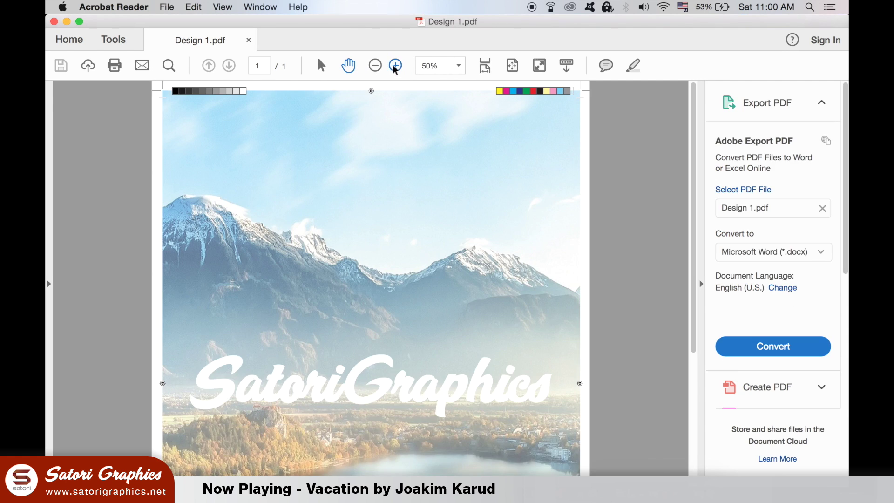
pyautogui.click(397, 66)
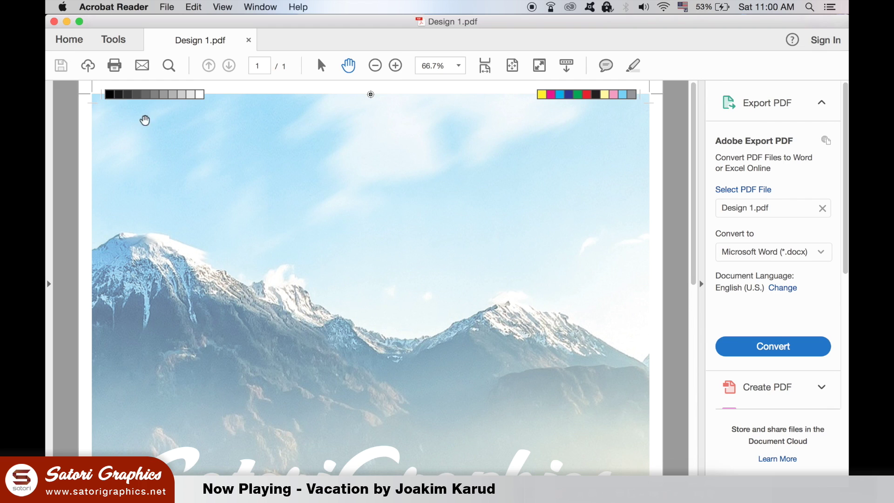